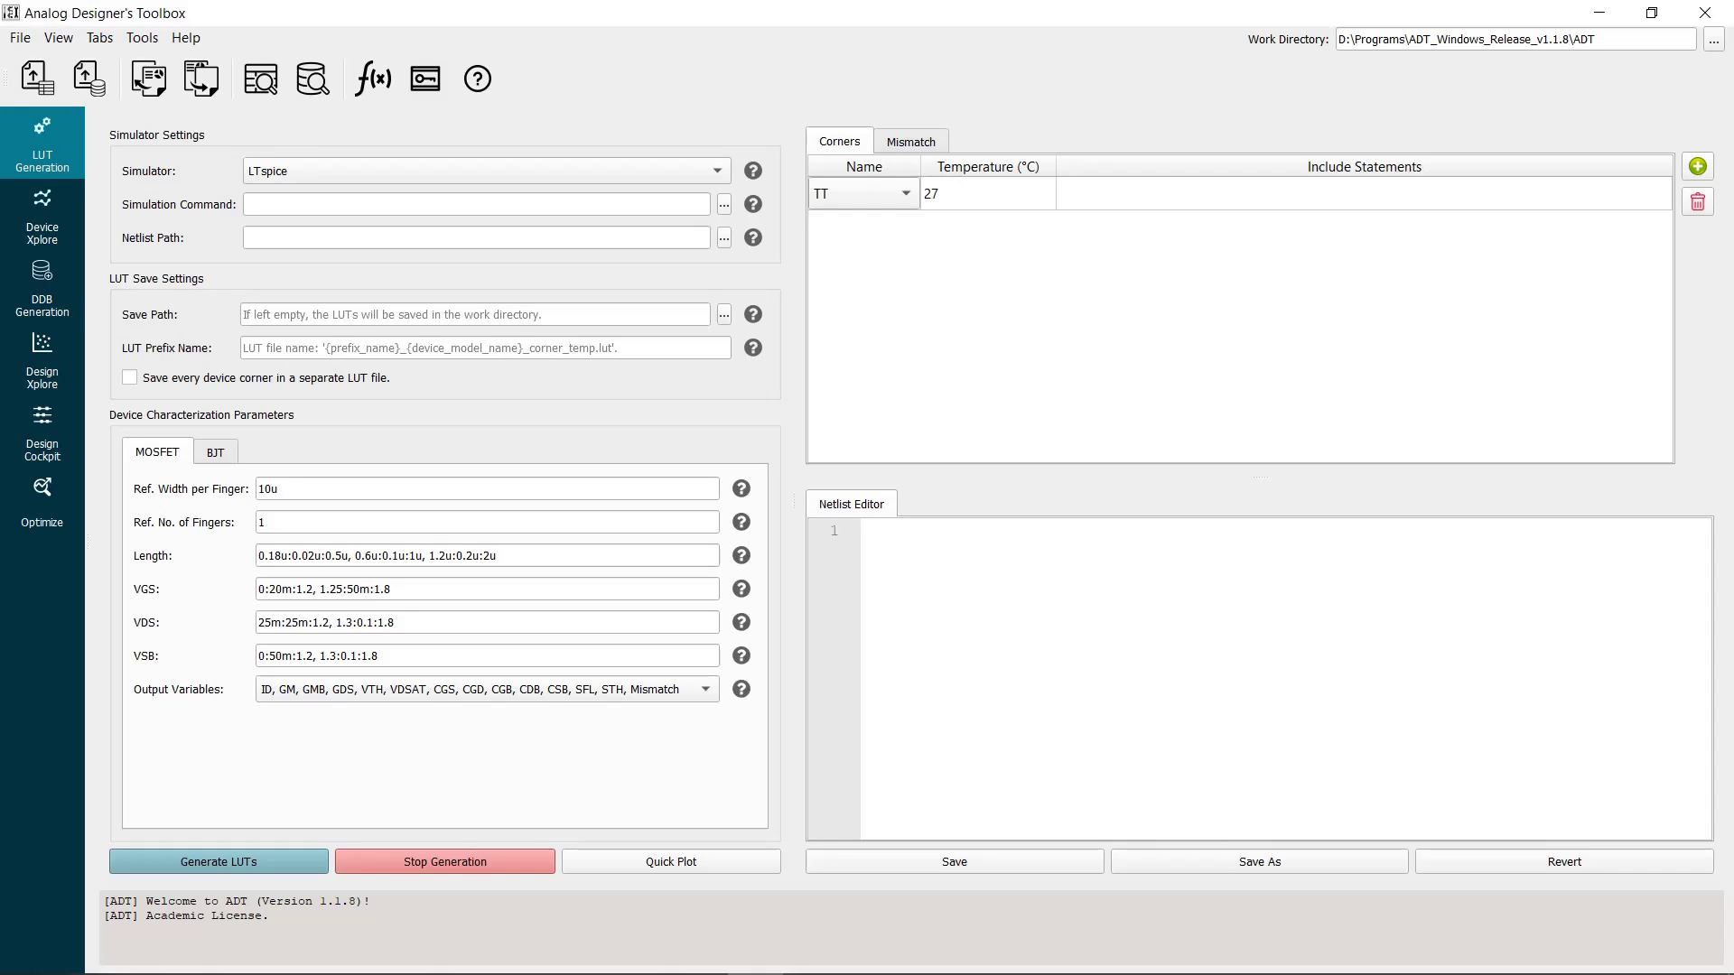
Load ex_nch_tt_27.lut and ex_pch_tt_27.lut together via File > Load LUT from ltspice_example.
left_click(25, 39)
left_click(82, 69)
scroll(722, 370, "down", 2)
scroll(722, 371, "down", 1)
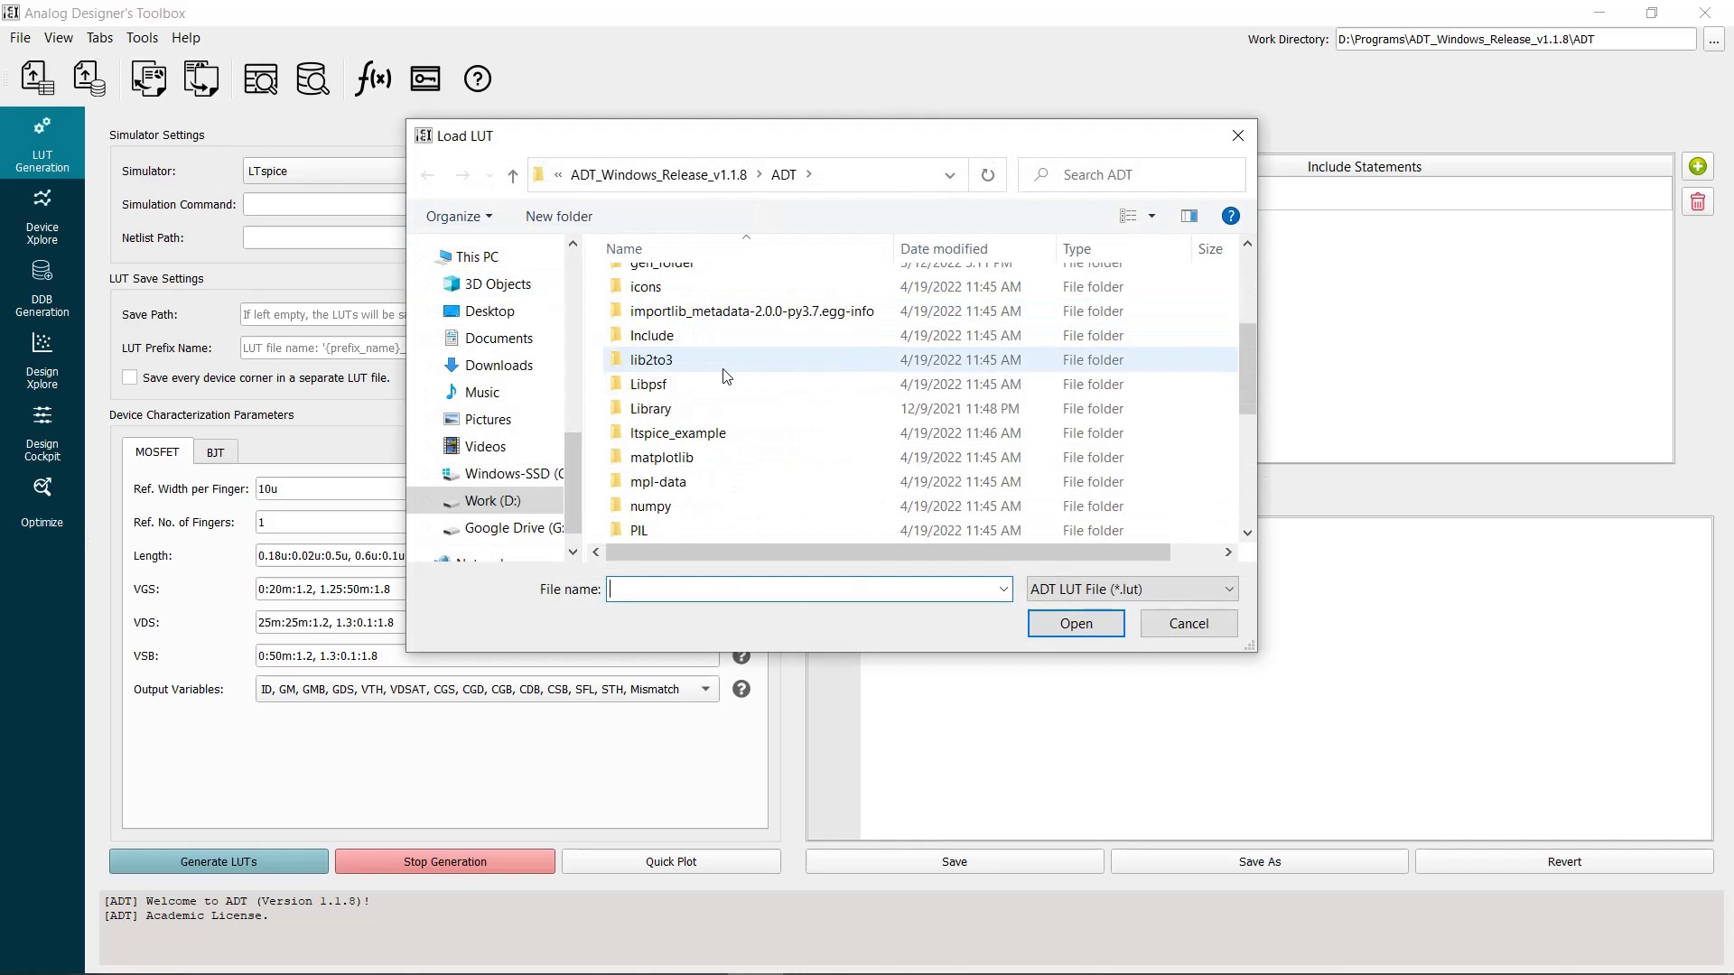
double_click(725, 436)
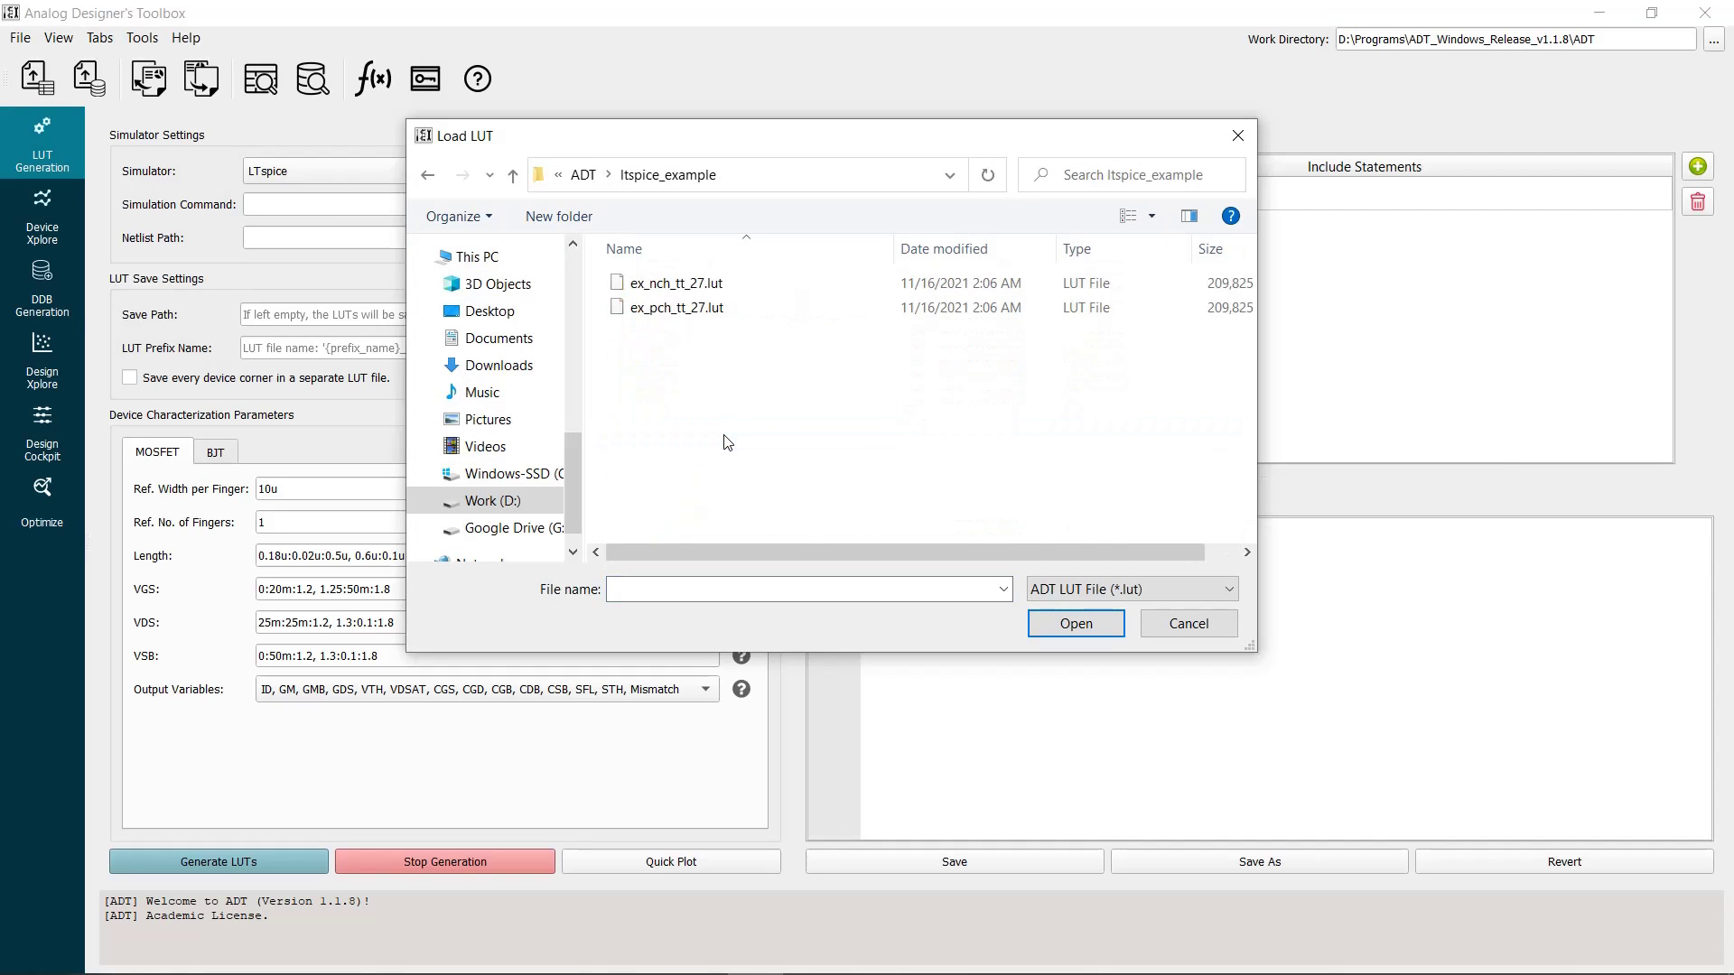
left_click(730, 287)
left_click(728, 308, "shift")
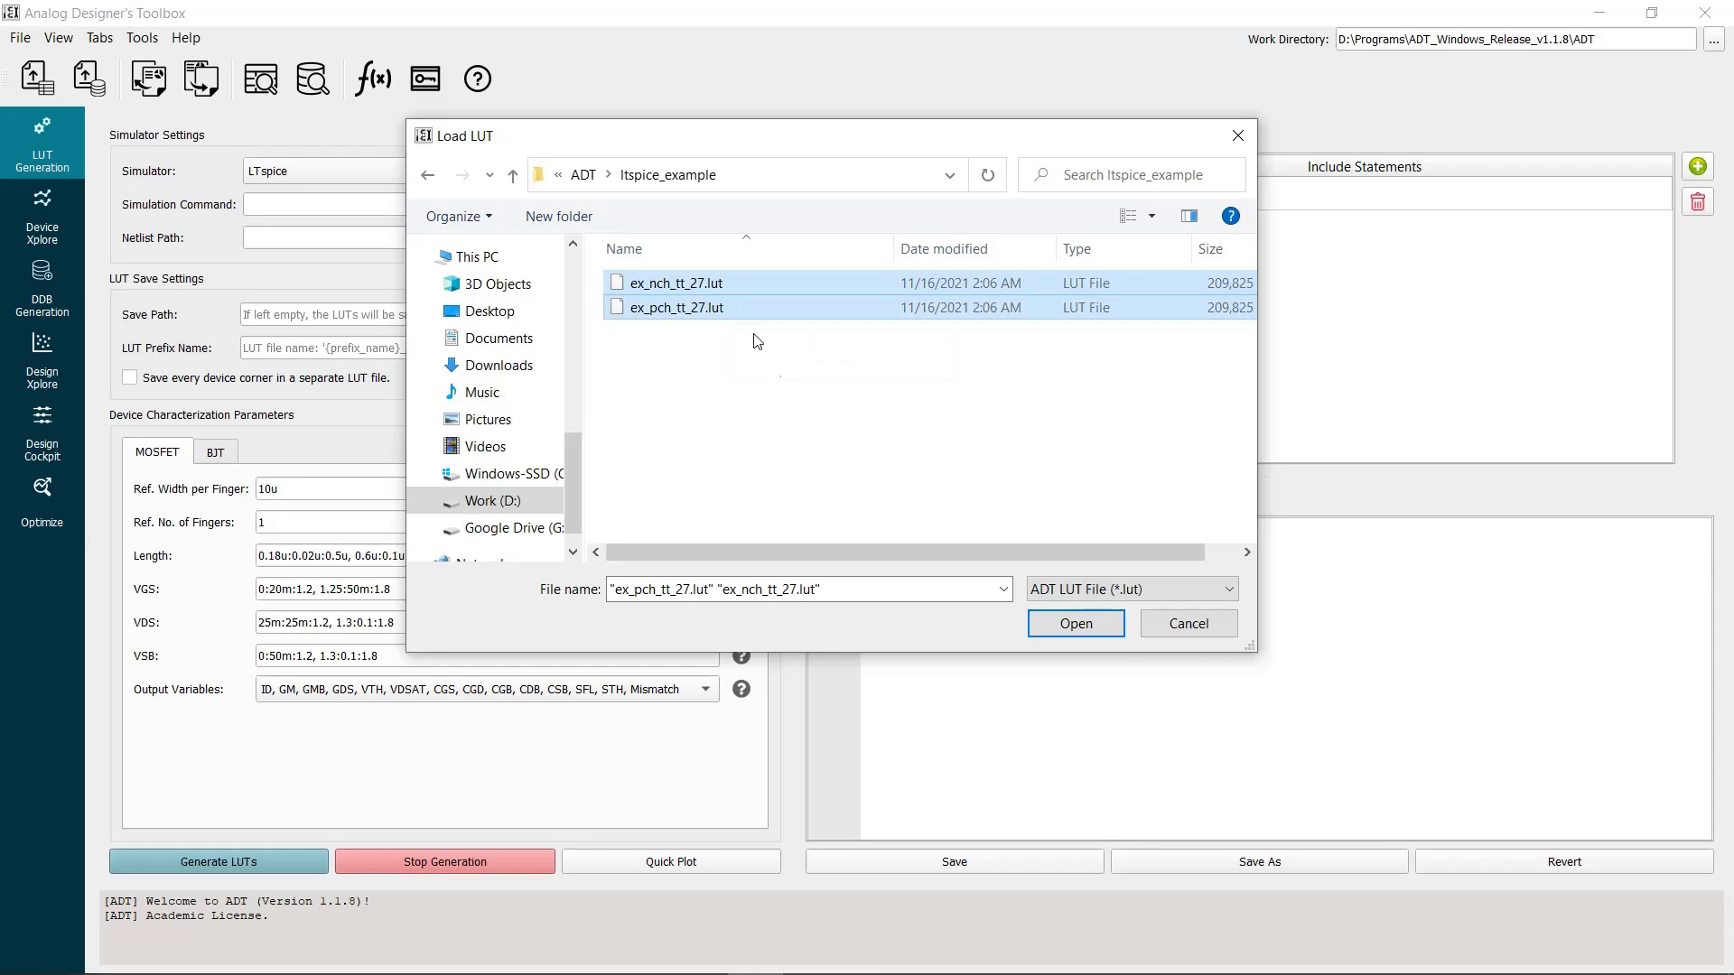
left_click(1046, 629)
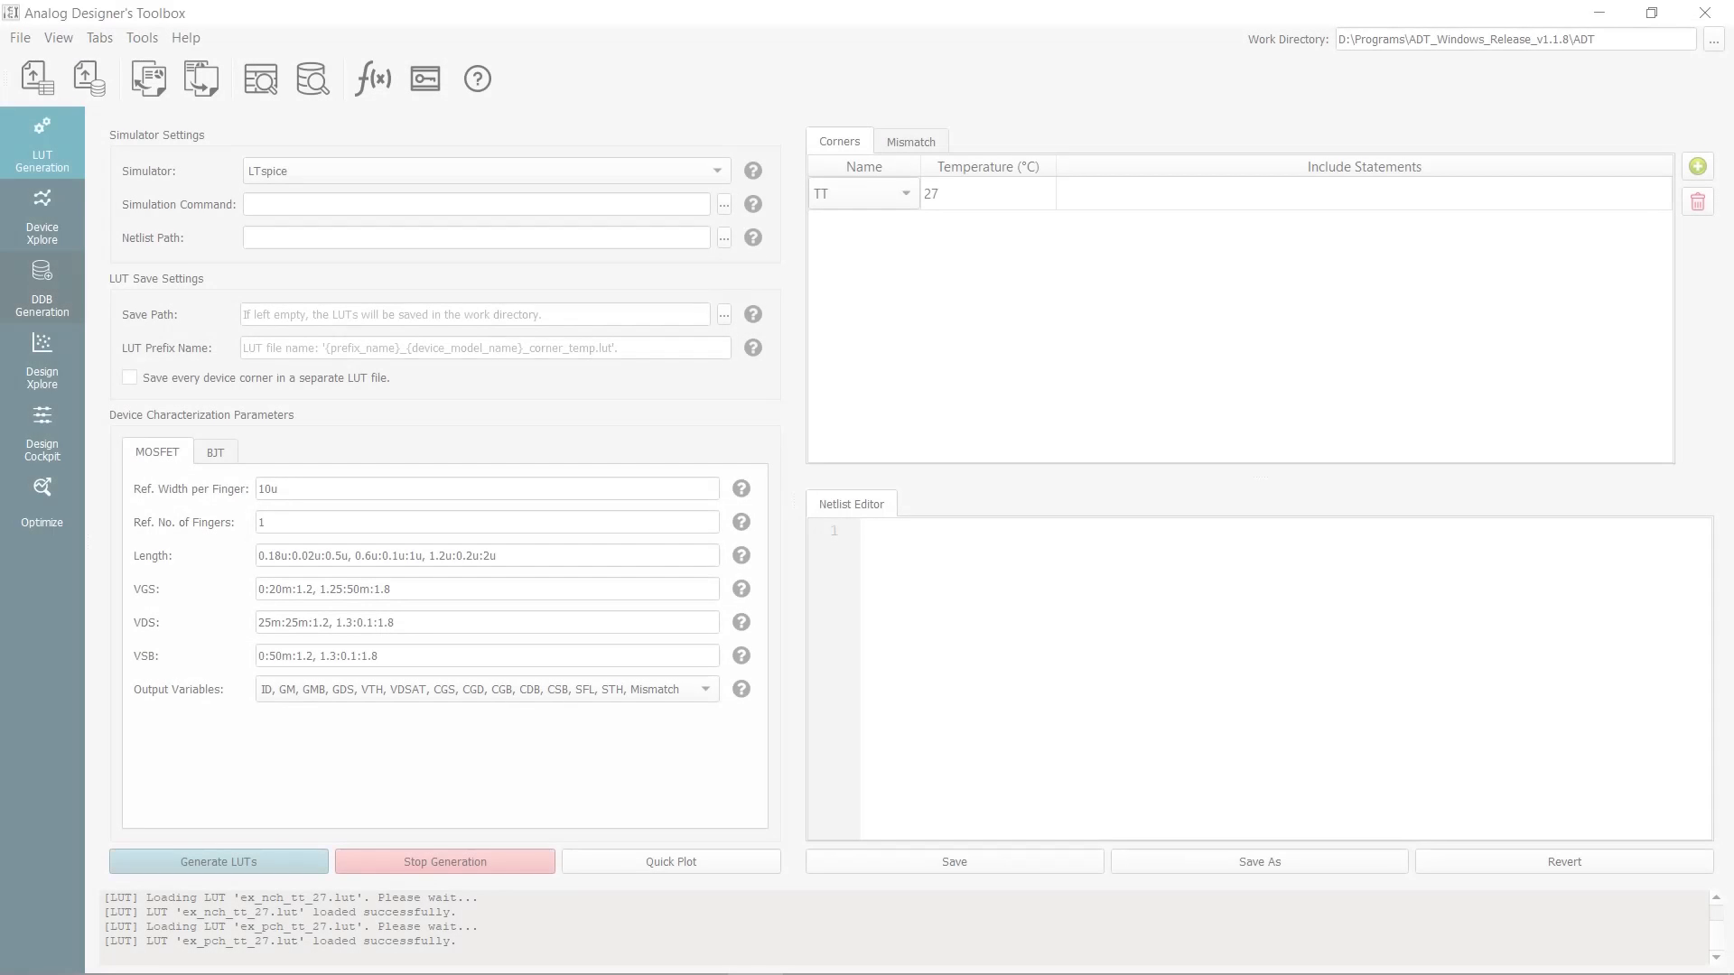
In DDB Generation, filter the amplifier list to single-stage, single-ended, NMOS-input designs.
left_click(68, 289)
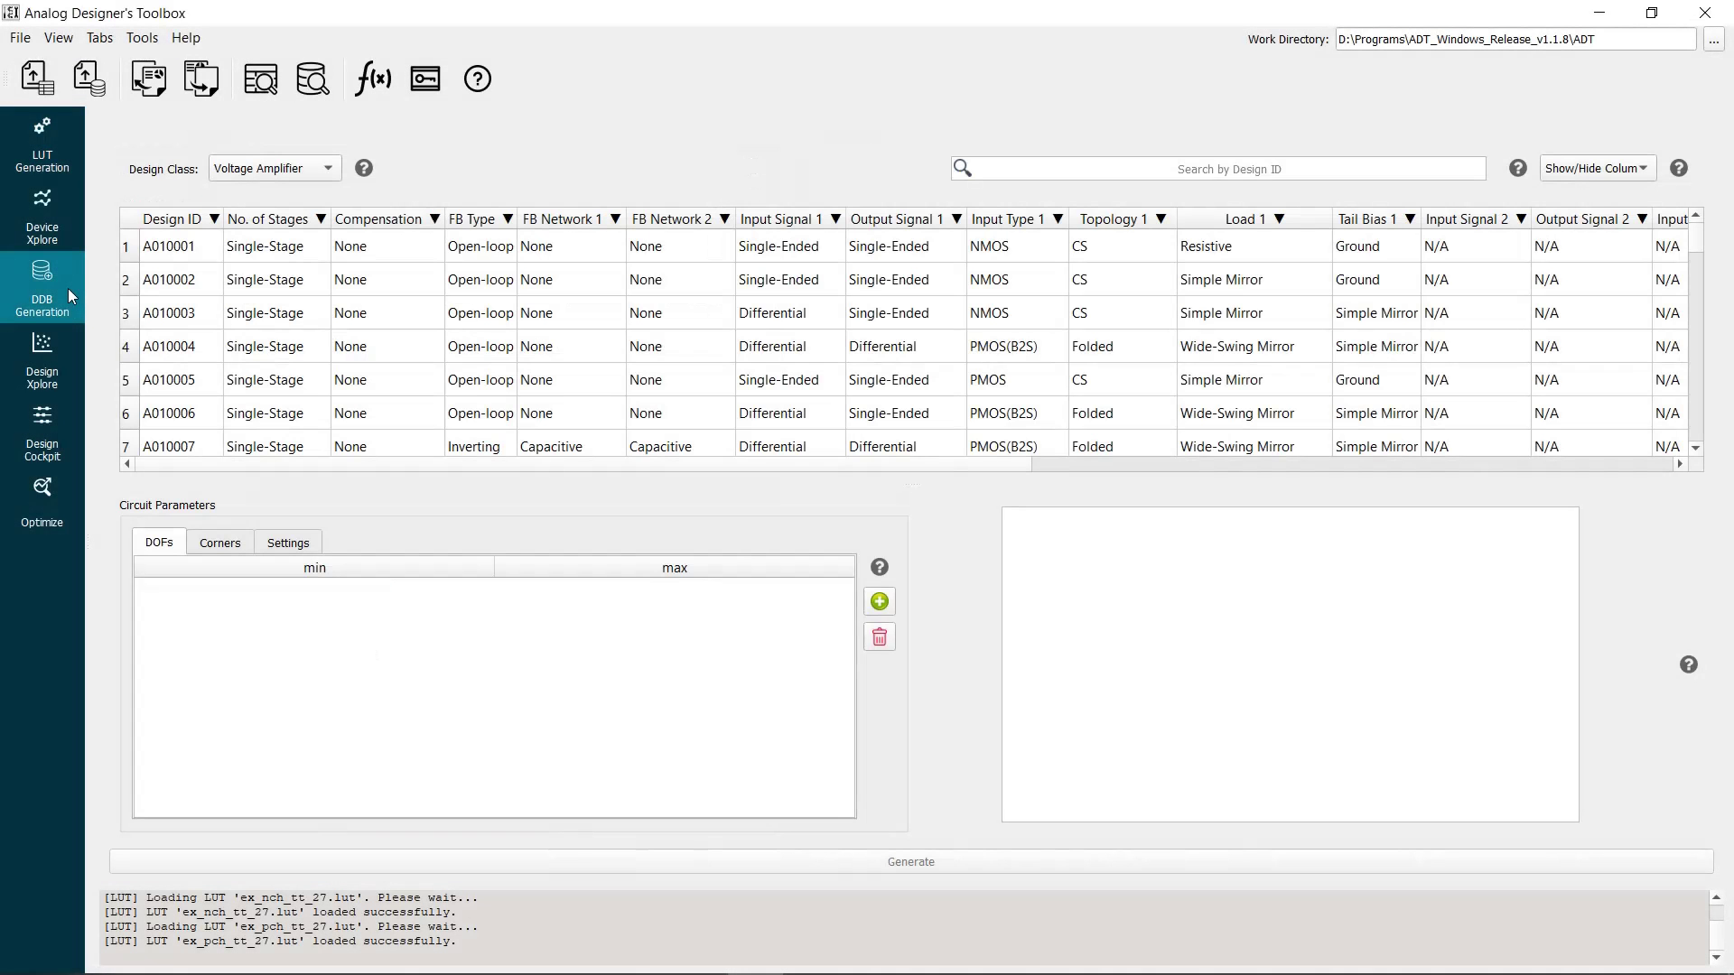
left_click(321, 220)
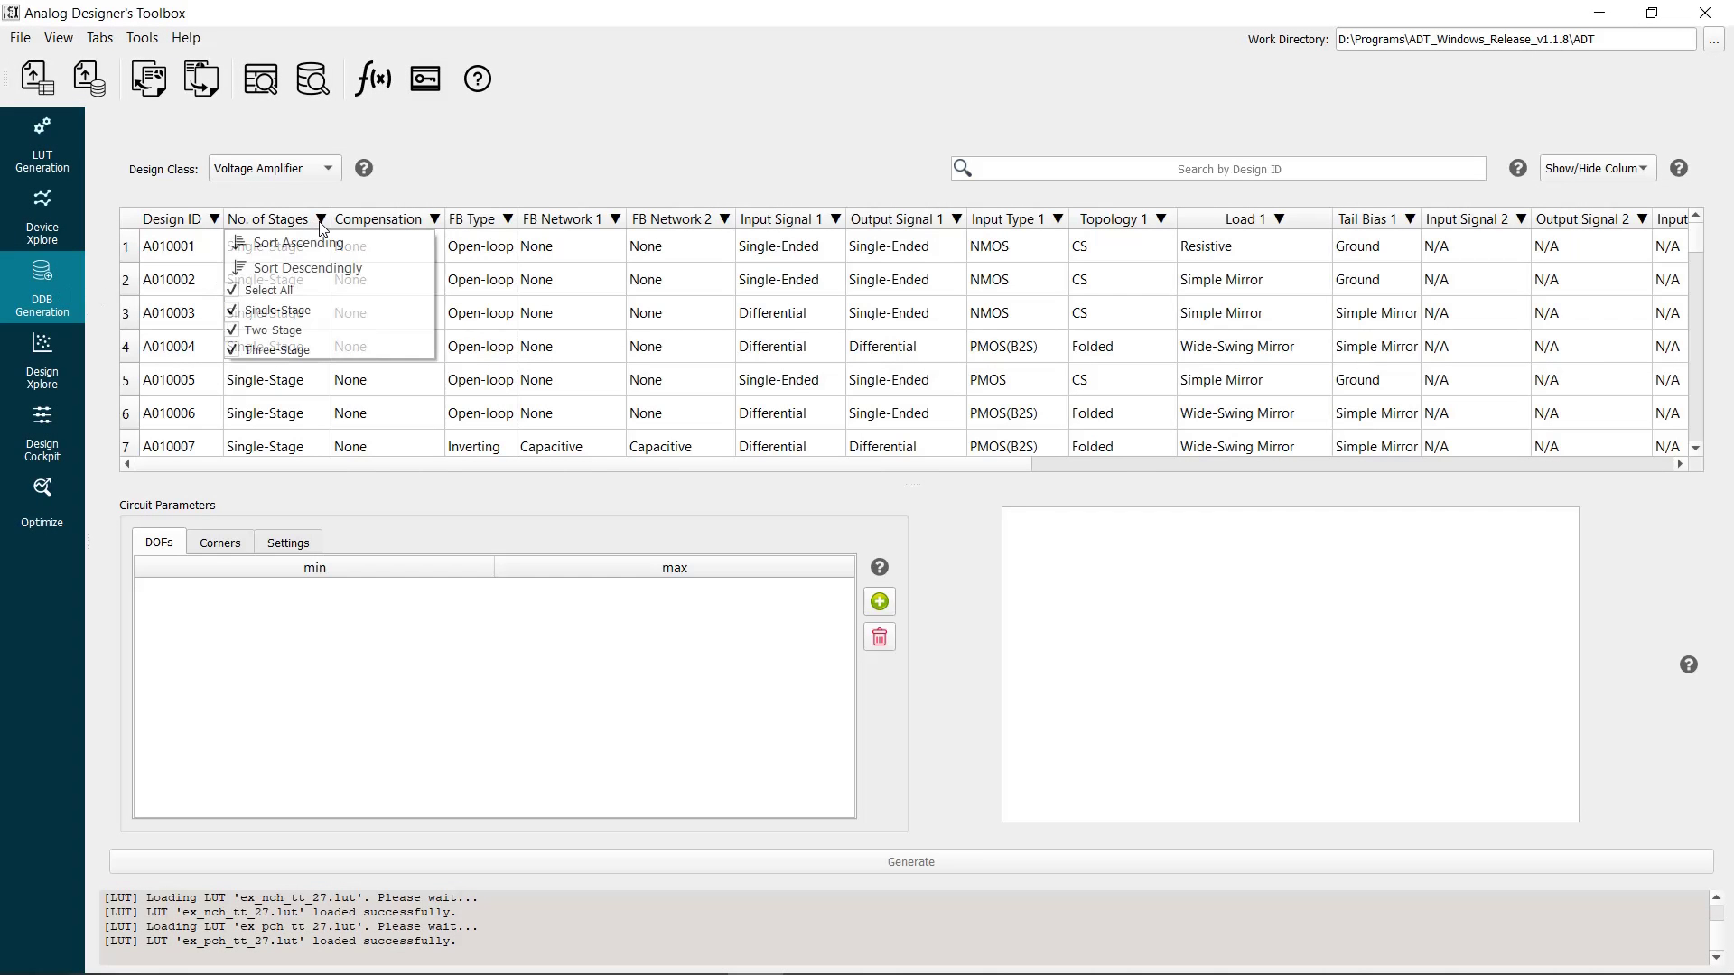
left_click(264, 289)
left_click(262, 312)
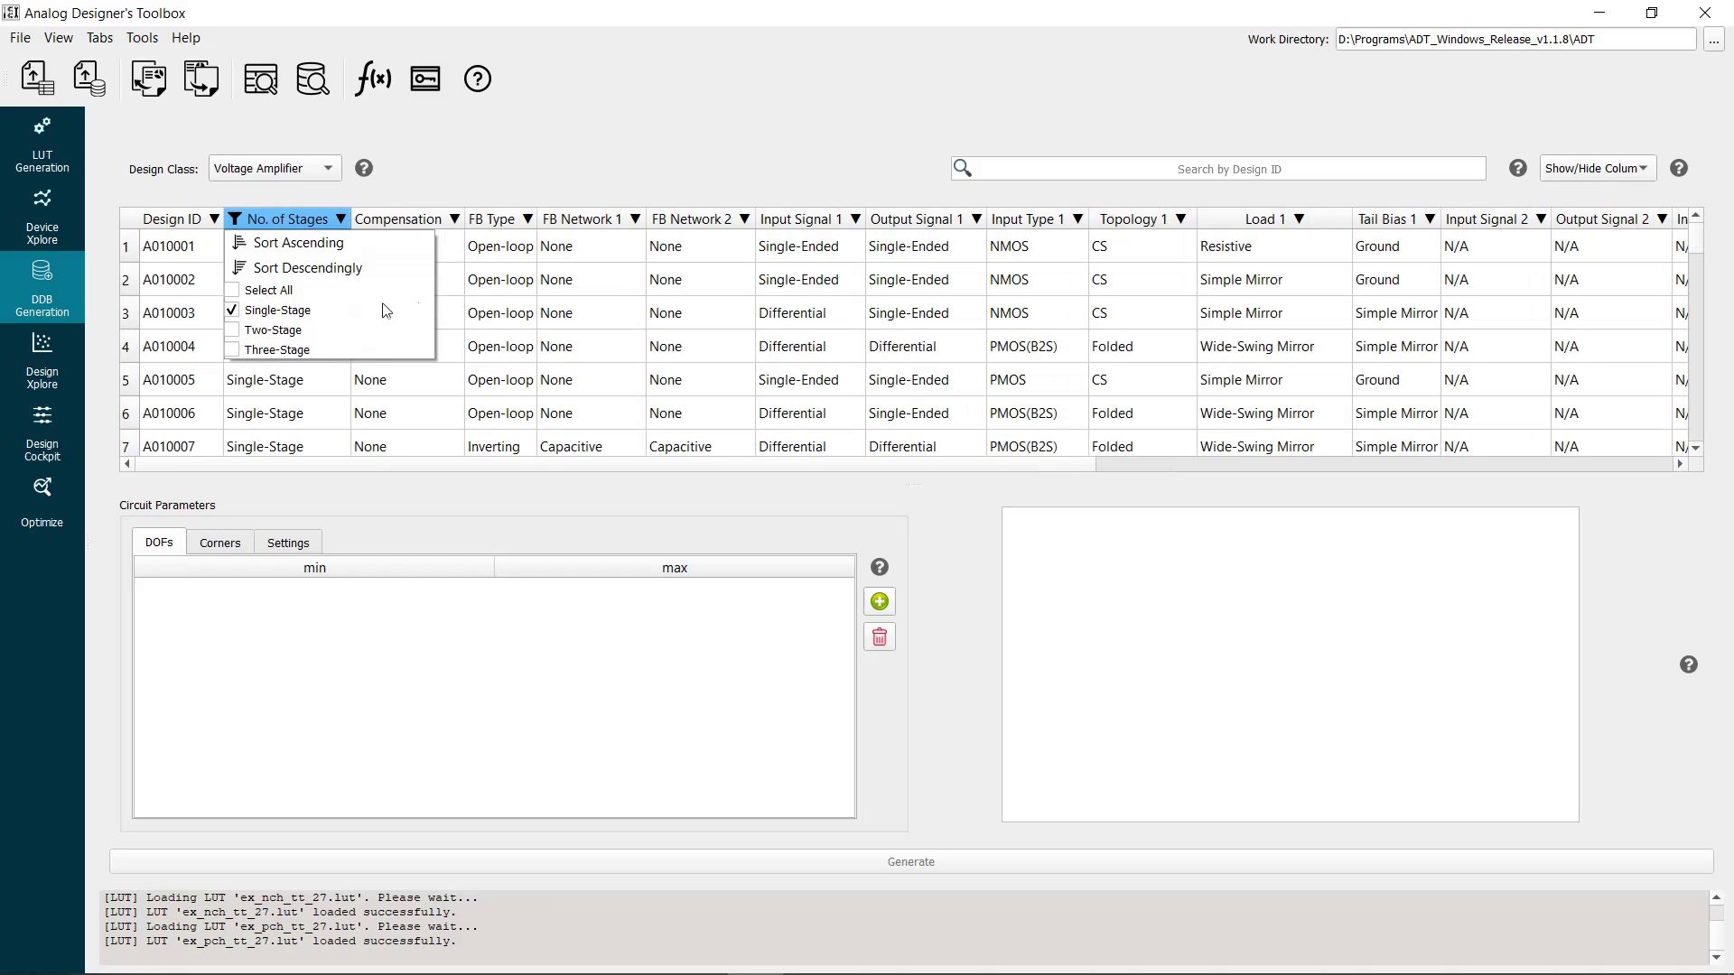
left_click(855, 219)
left_click(808, 291)
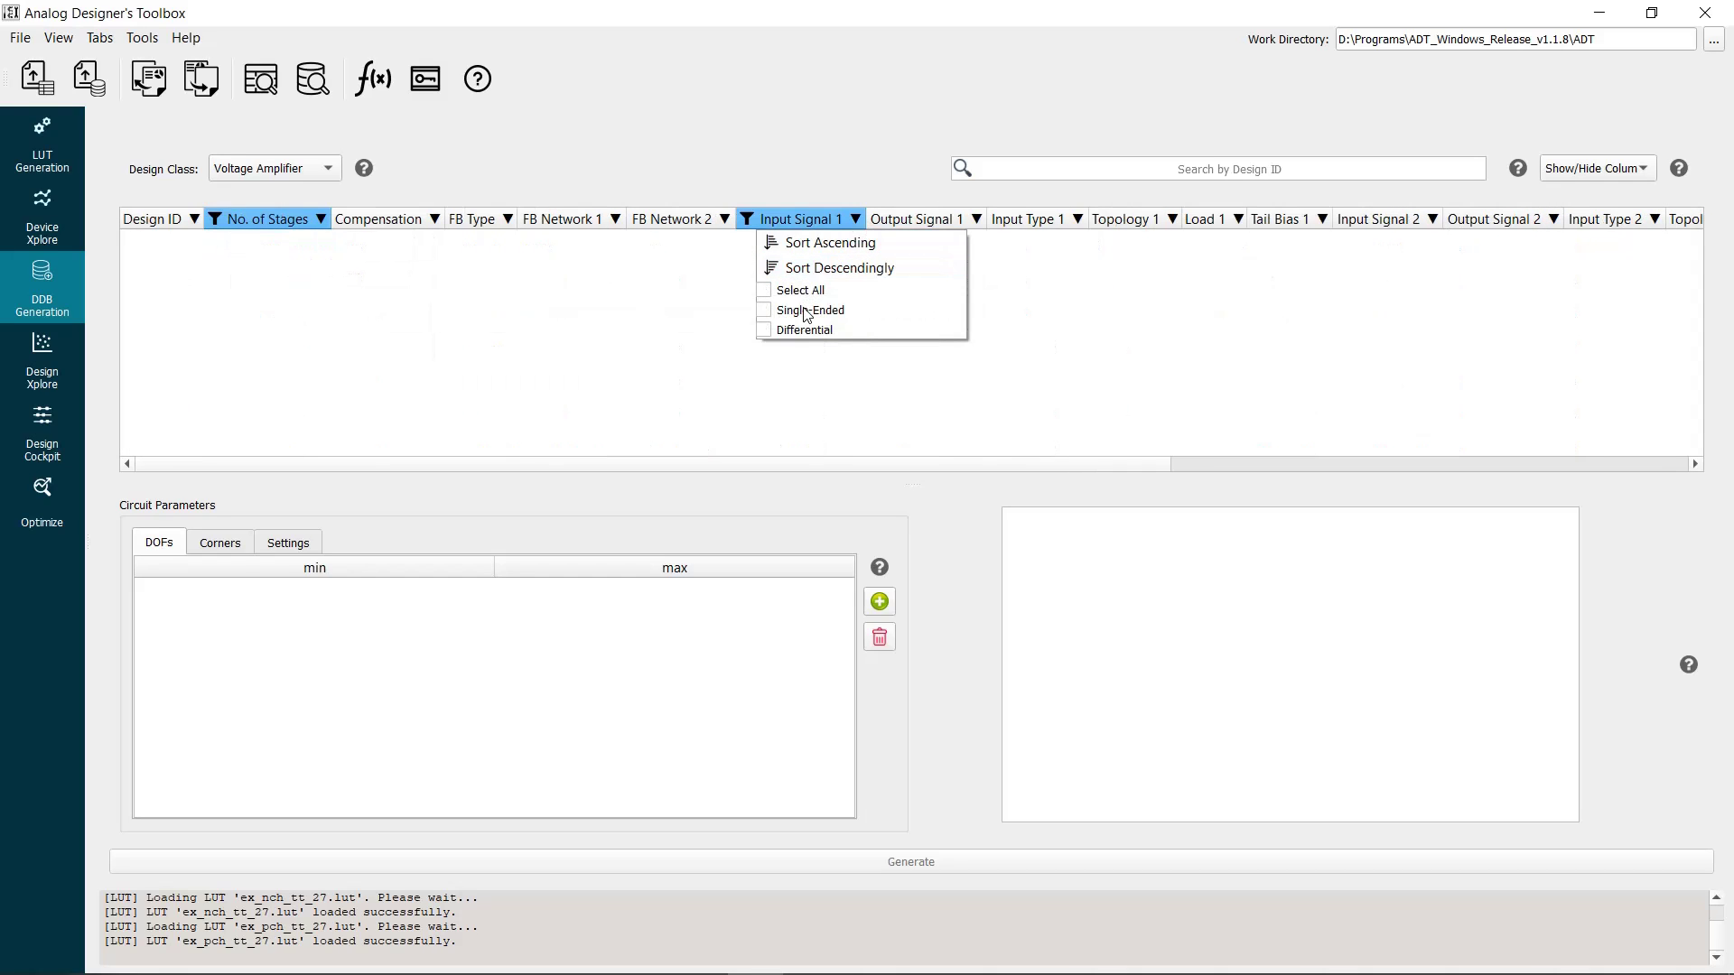
left_click(808, 311)
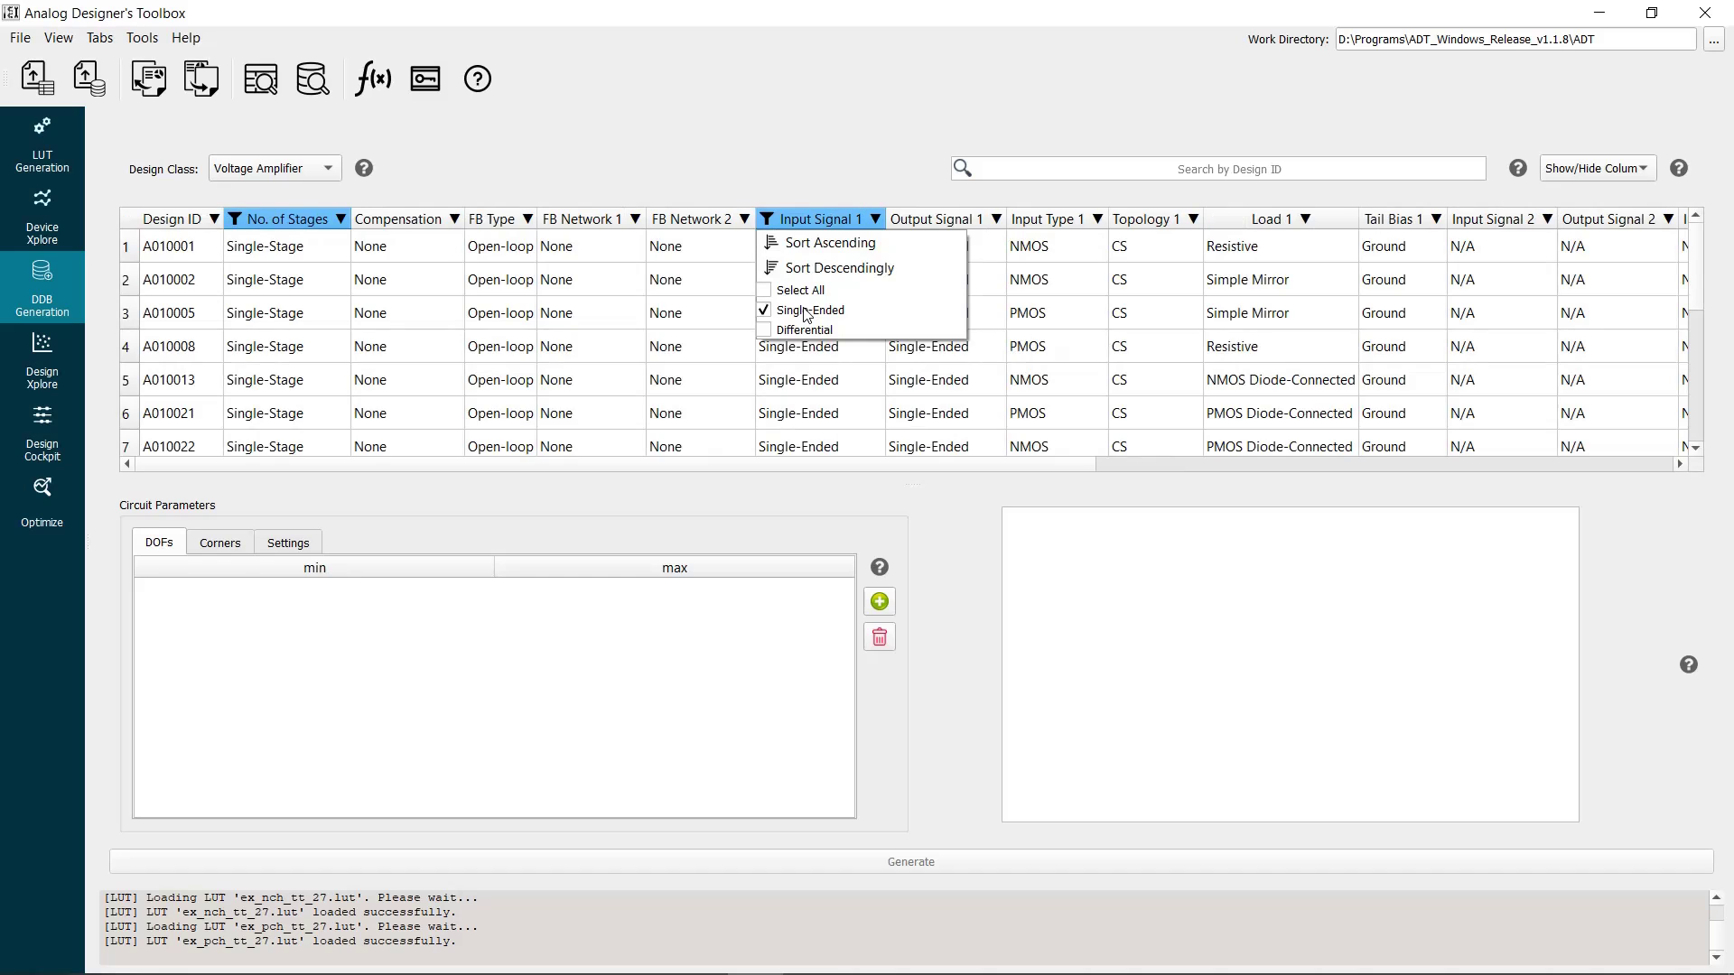
left_click(1098, 220)
left_click(1064, 293)
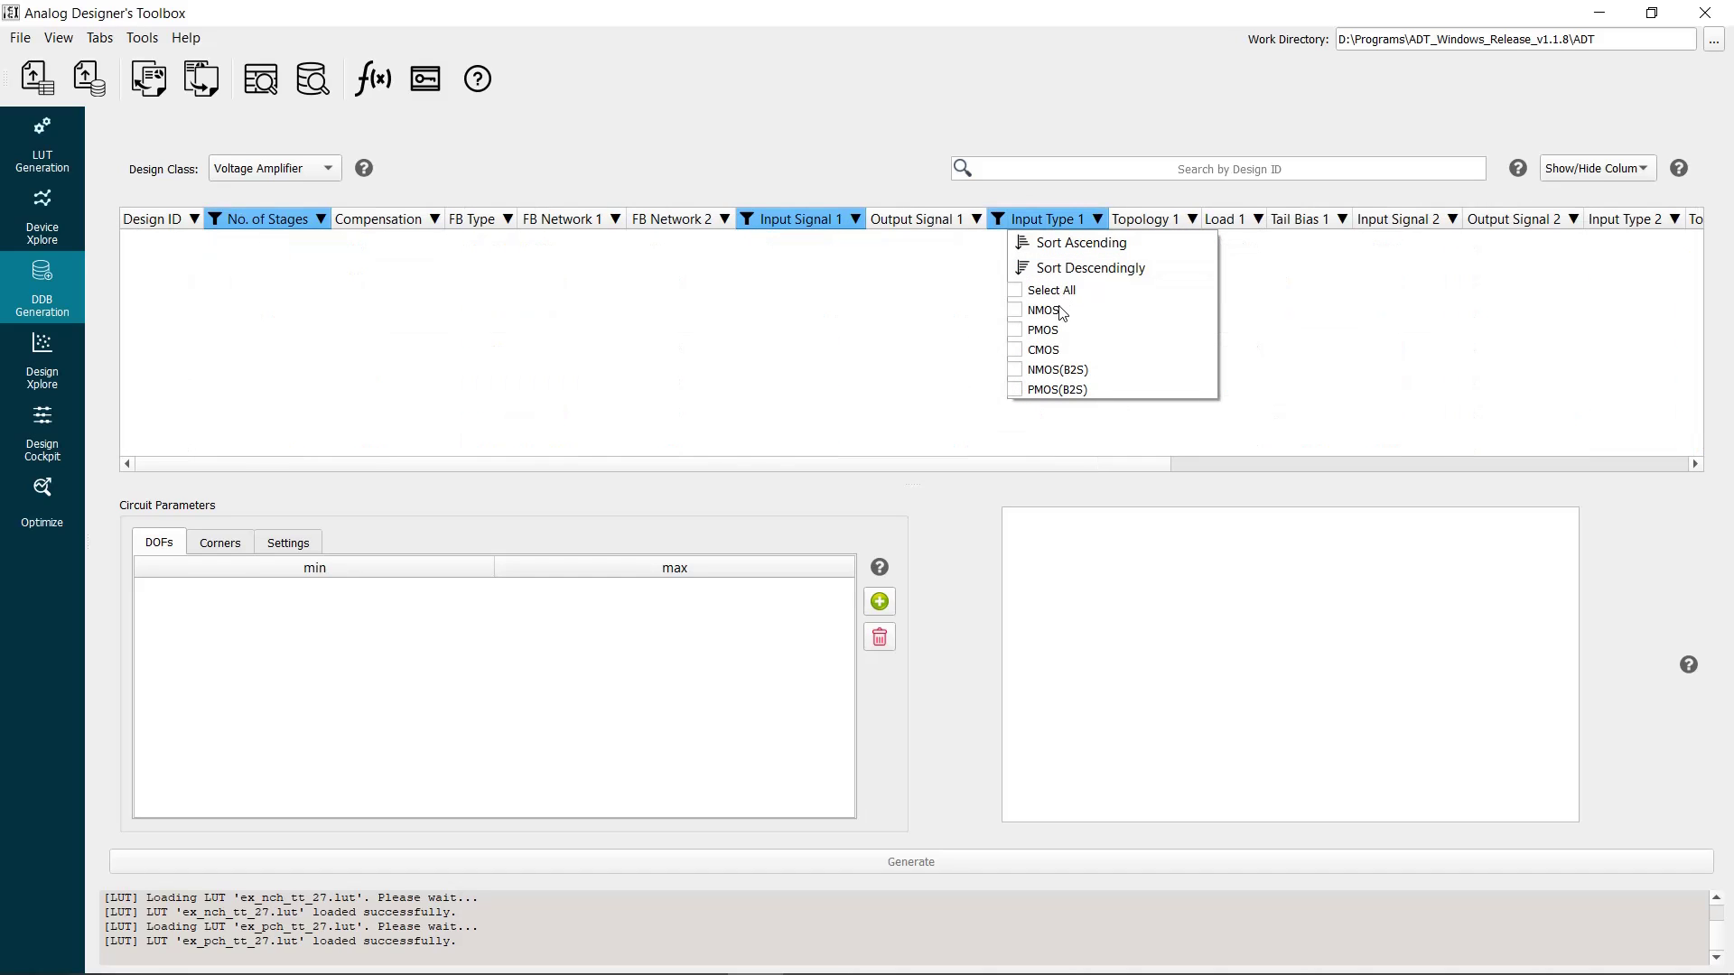
left_click(1062, 313)
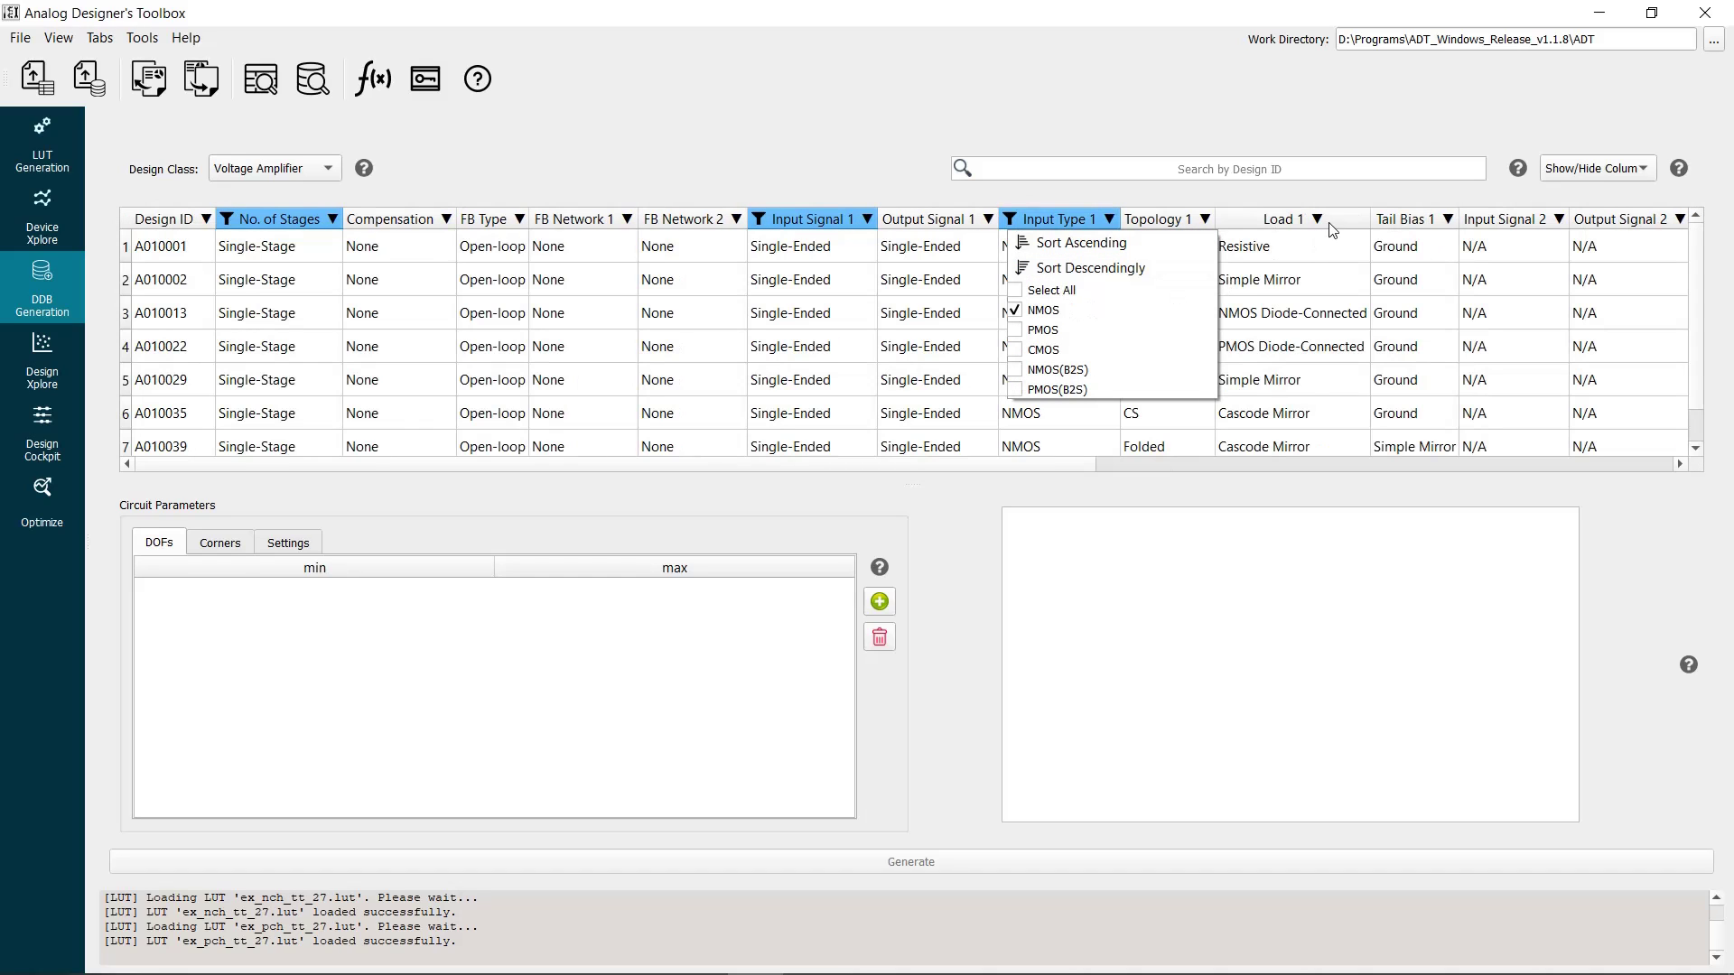
left_click(1319, 220)
Narrow further to Simple Mirror load and CS topology, then select design A010002.
left_click(1316, 219)
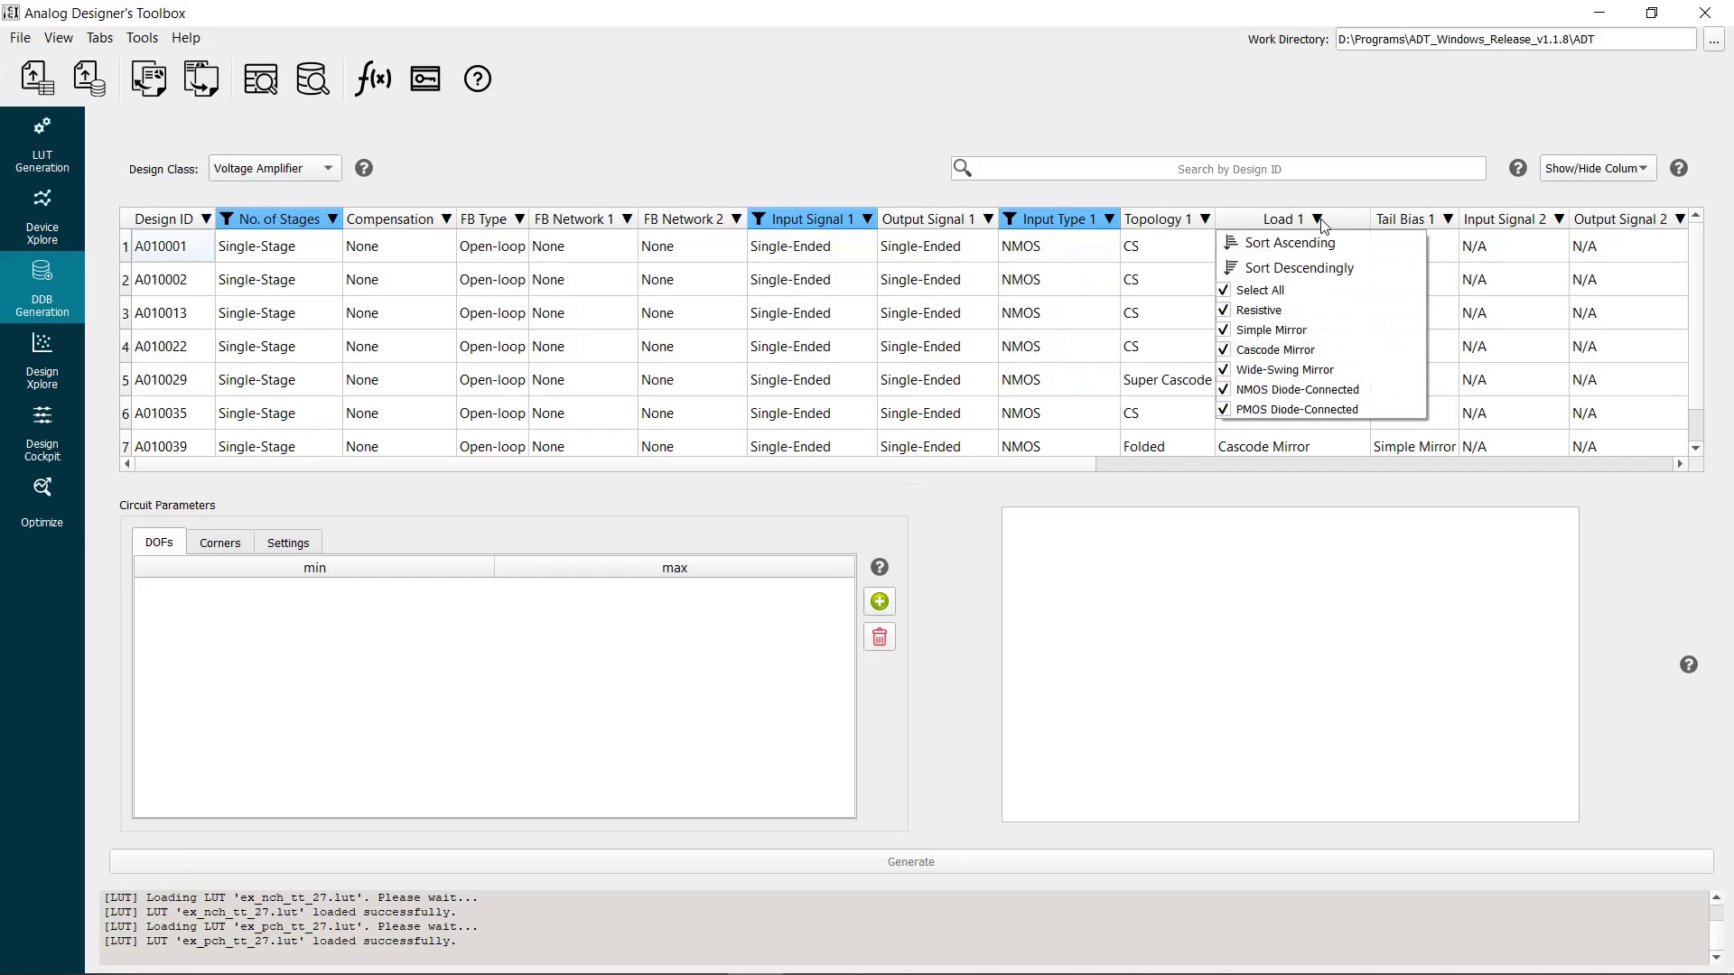
left_click(1290, 290)
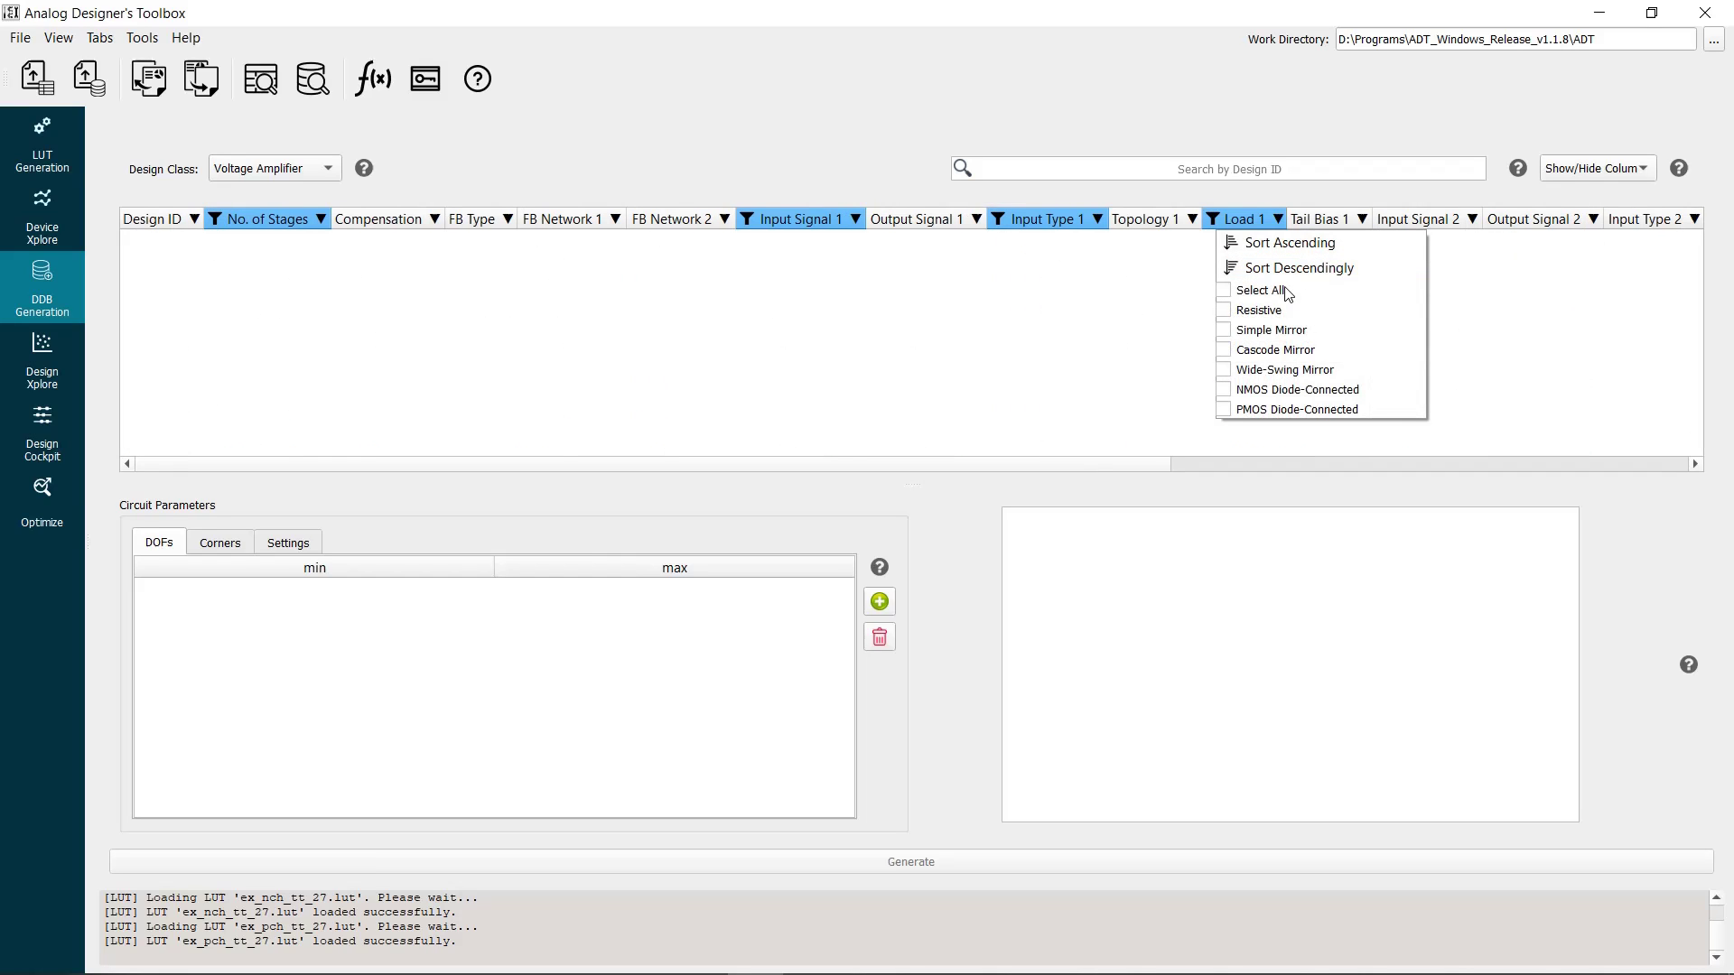
left_click(1289, 332)
left_click(1210, 220)
left_click(1210, 220)
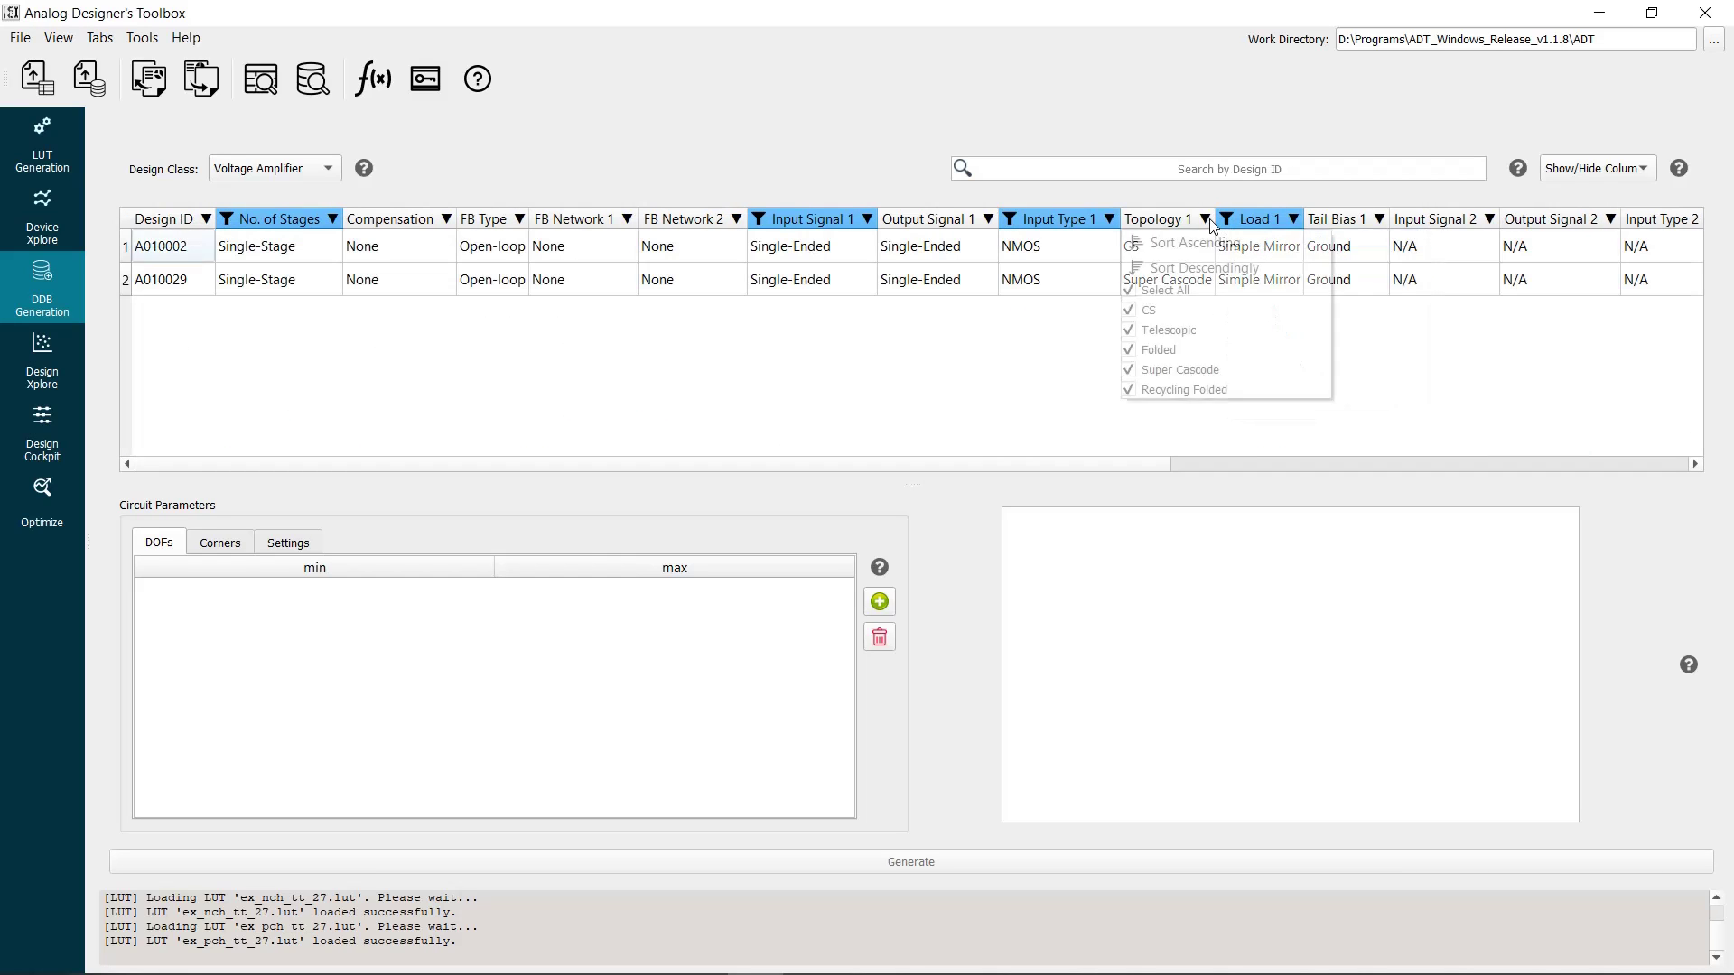
left_click(1170, 290)
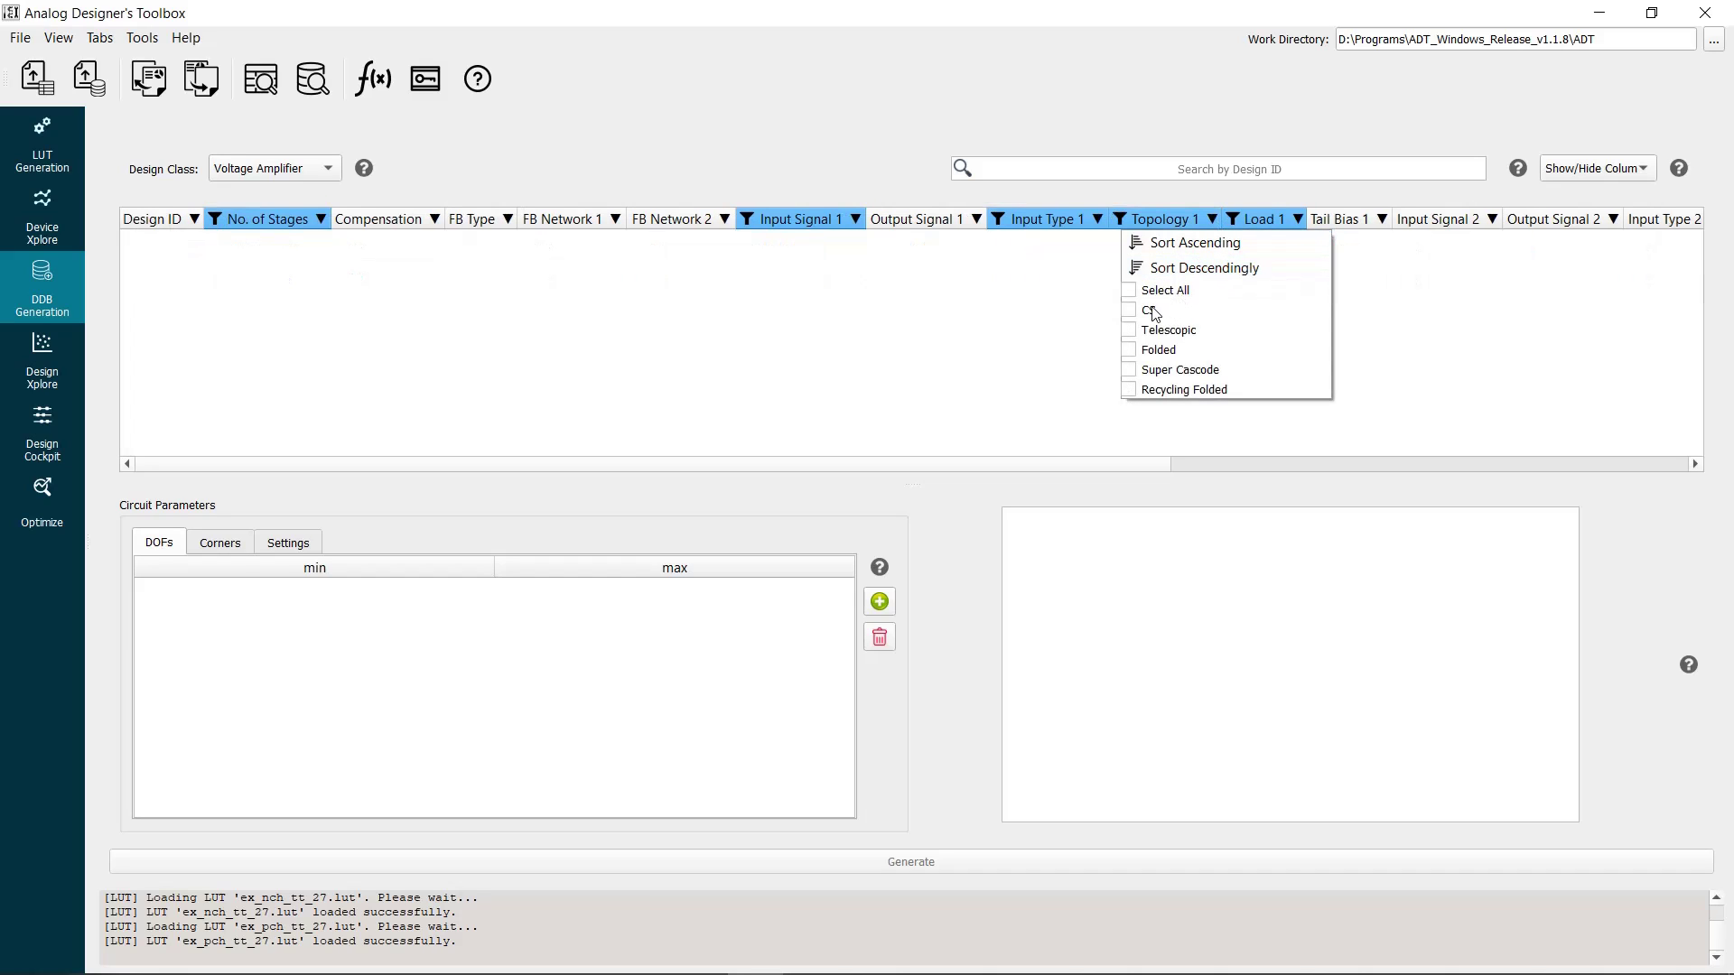
left_click(1153, 311)
left_click(806, 257)
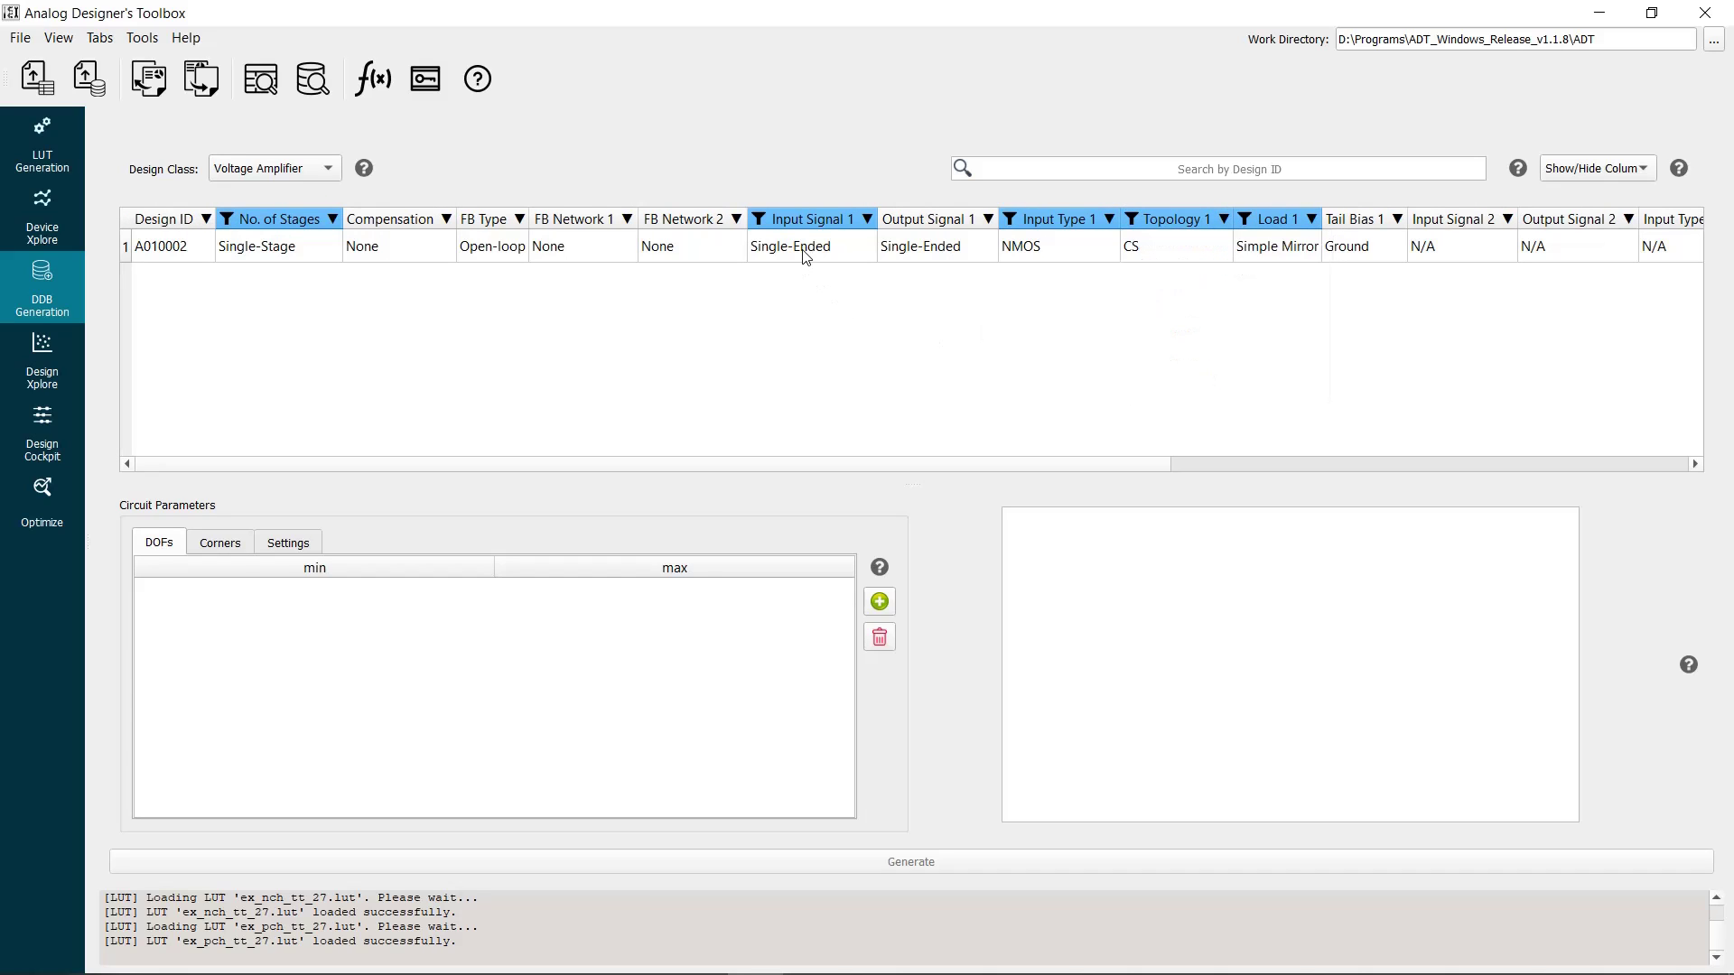
left_click(802, 250)
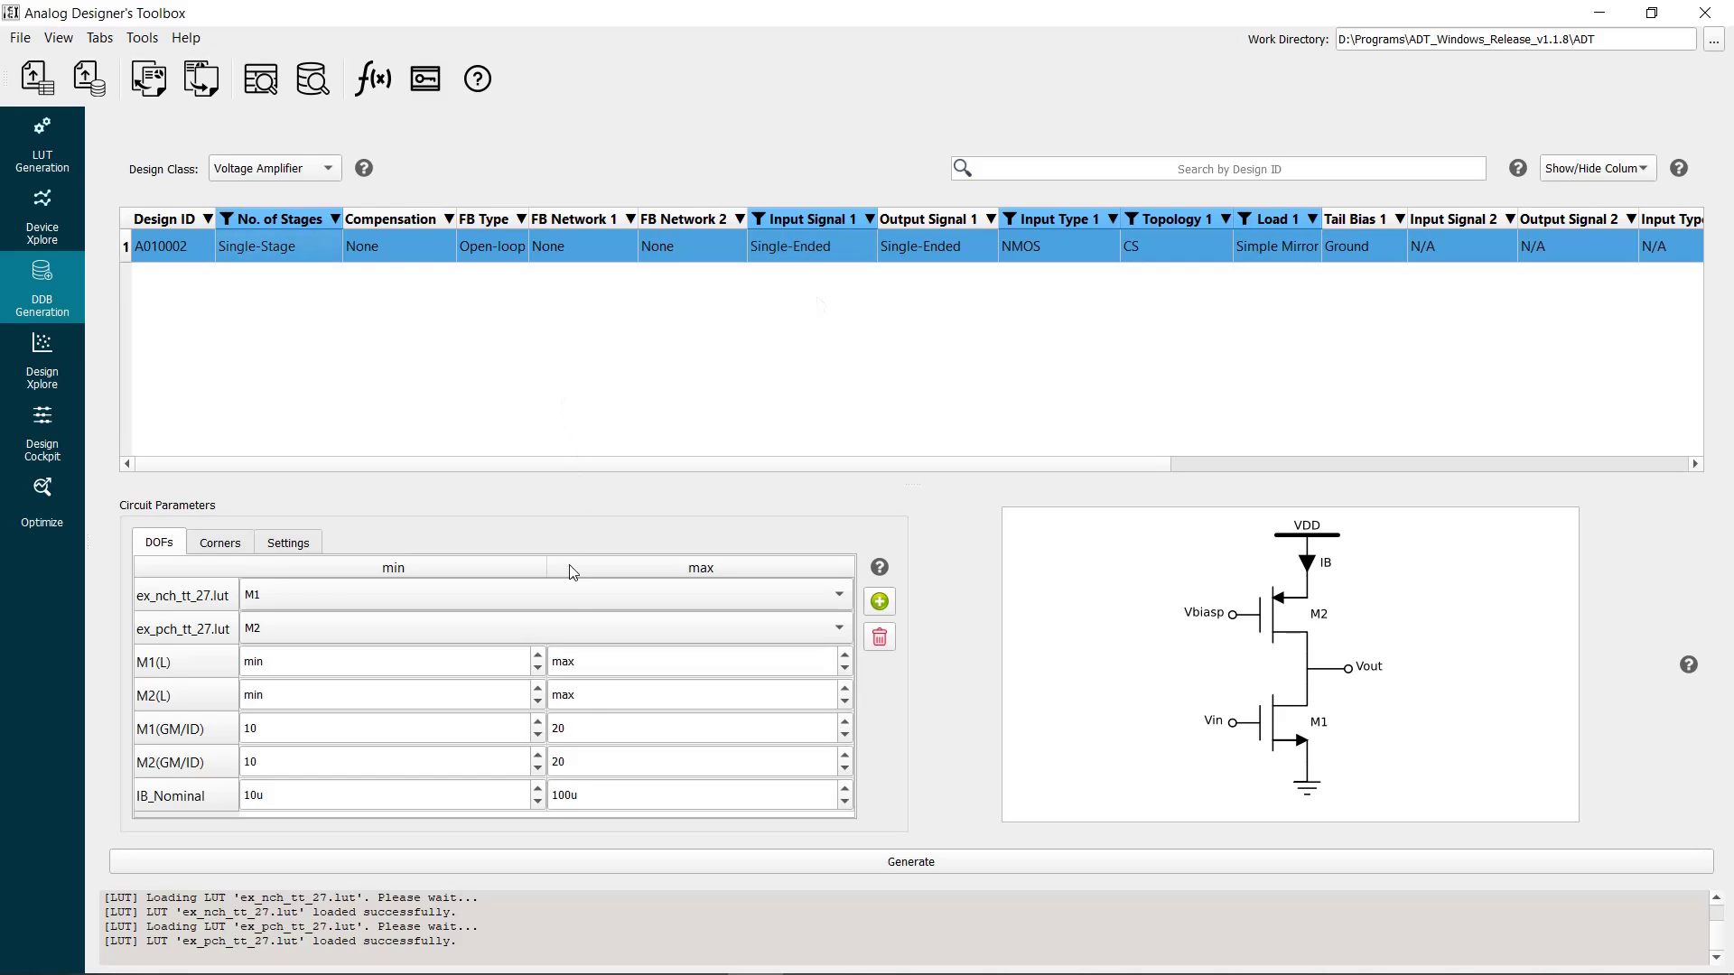
Set M1(GM/ID) max to 25 and M2(GM/ID) min to 5, then select IB_Nominal max for editing.
left_click(591, 729)
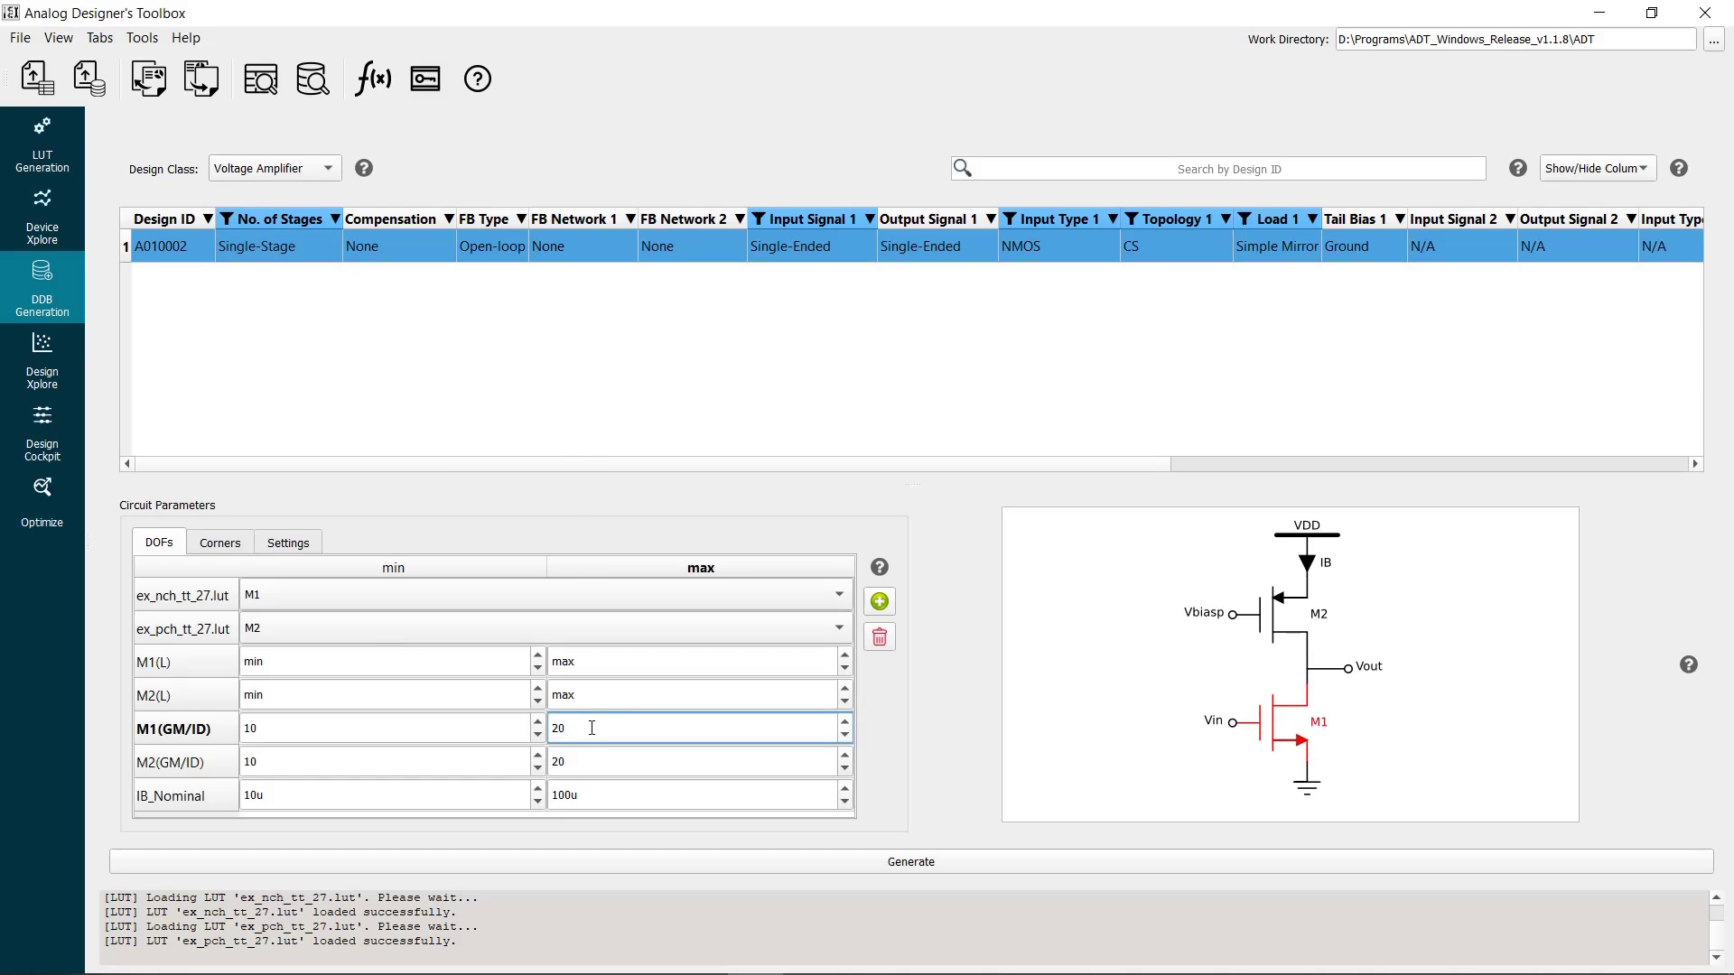
key("BackSpace")
type("5")
double_click(323, 766)
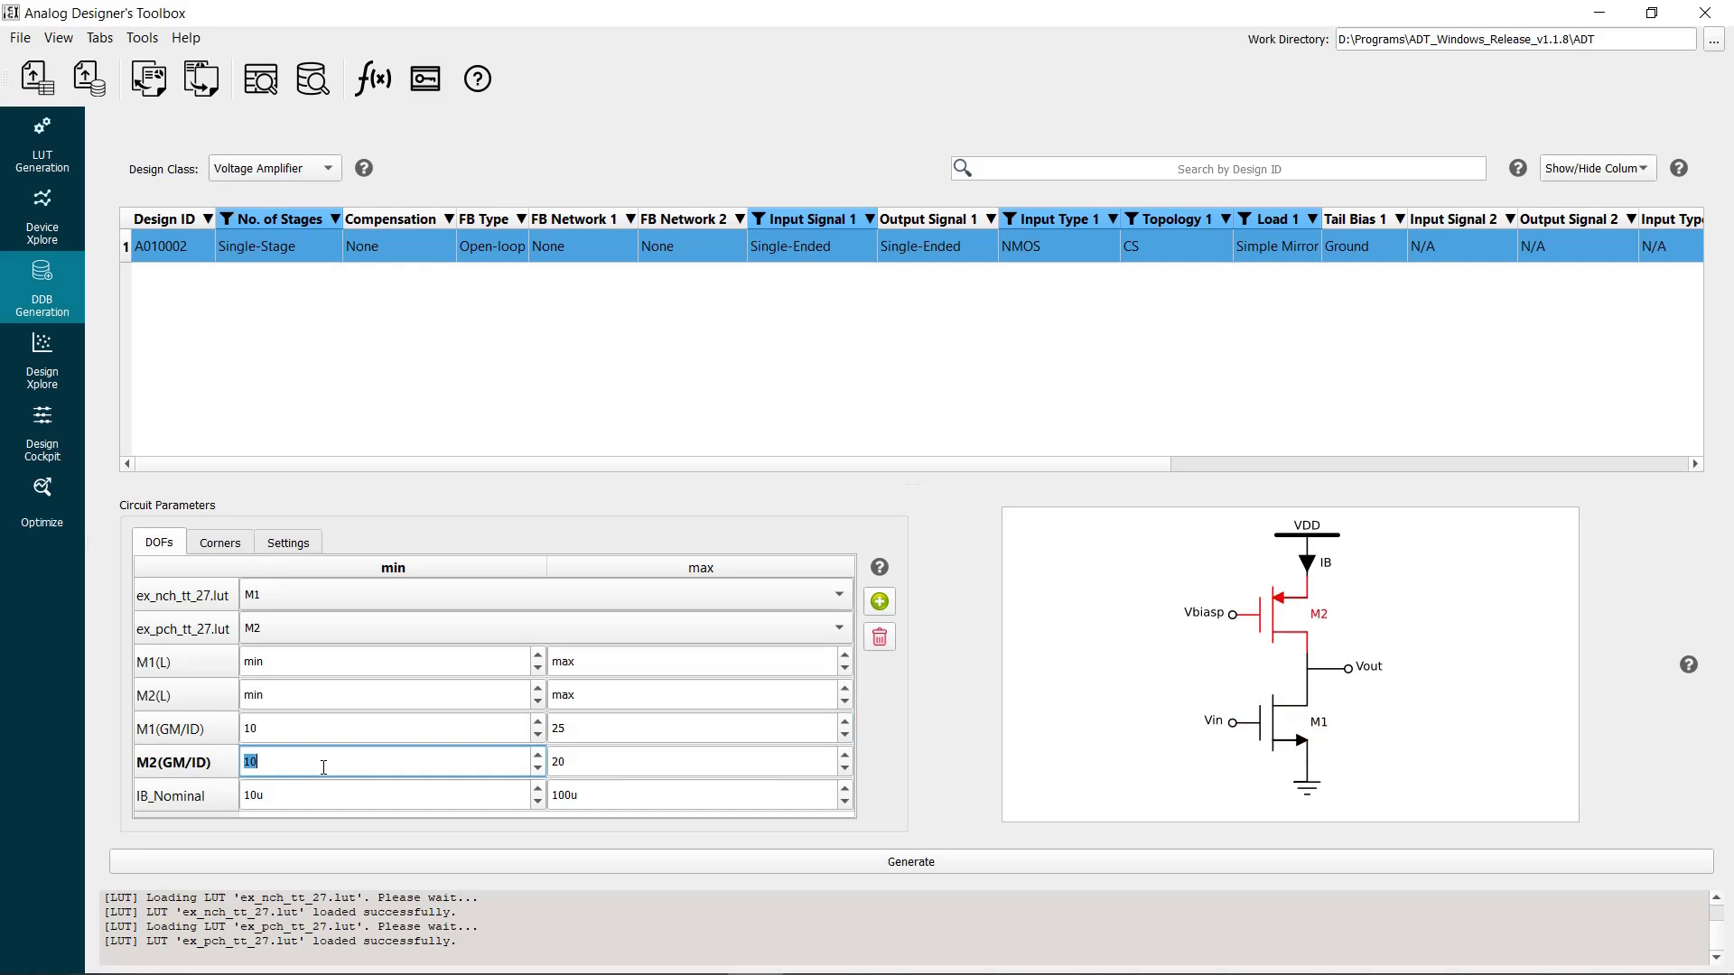
type("5")
double_click(614, 796)
Finish IB_Nominal max at 80, then give the nominal corner Vout 800m, Cout 500f, VDD 1.6.
type("8")
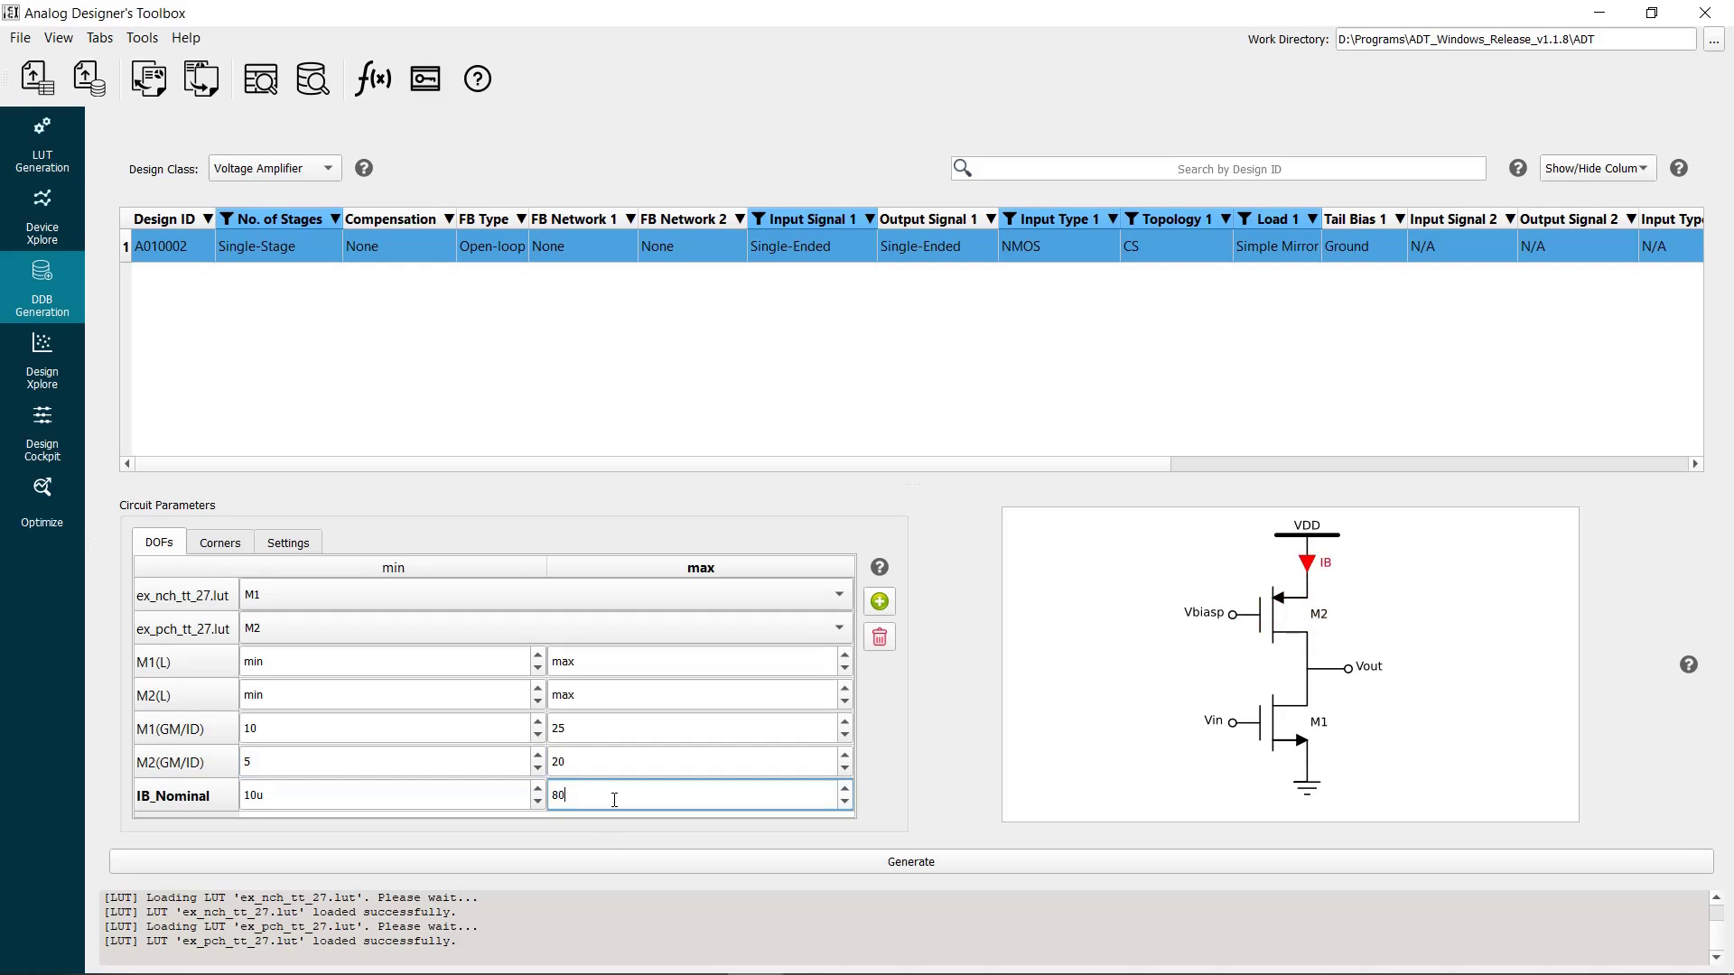
left_click(219, 542)
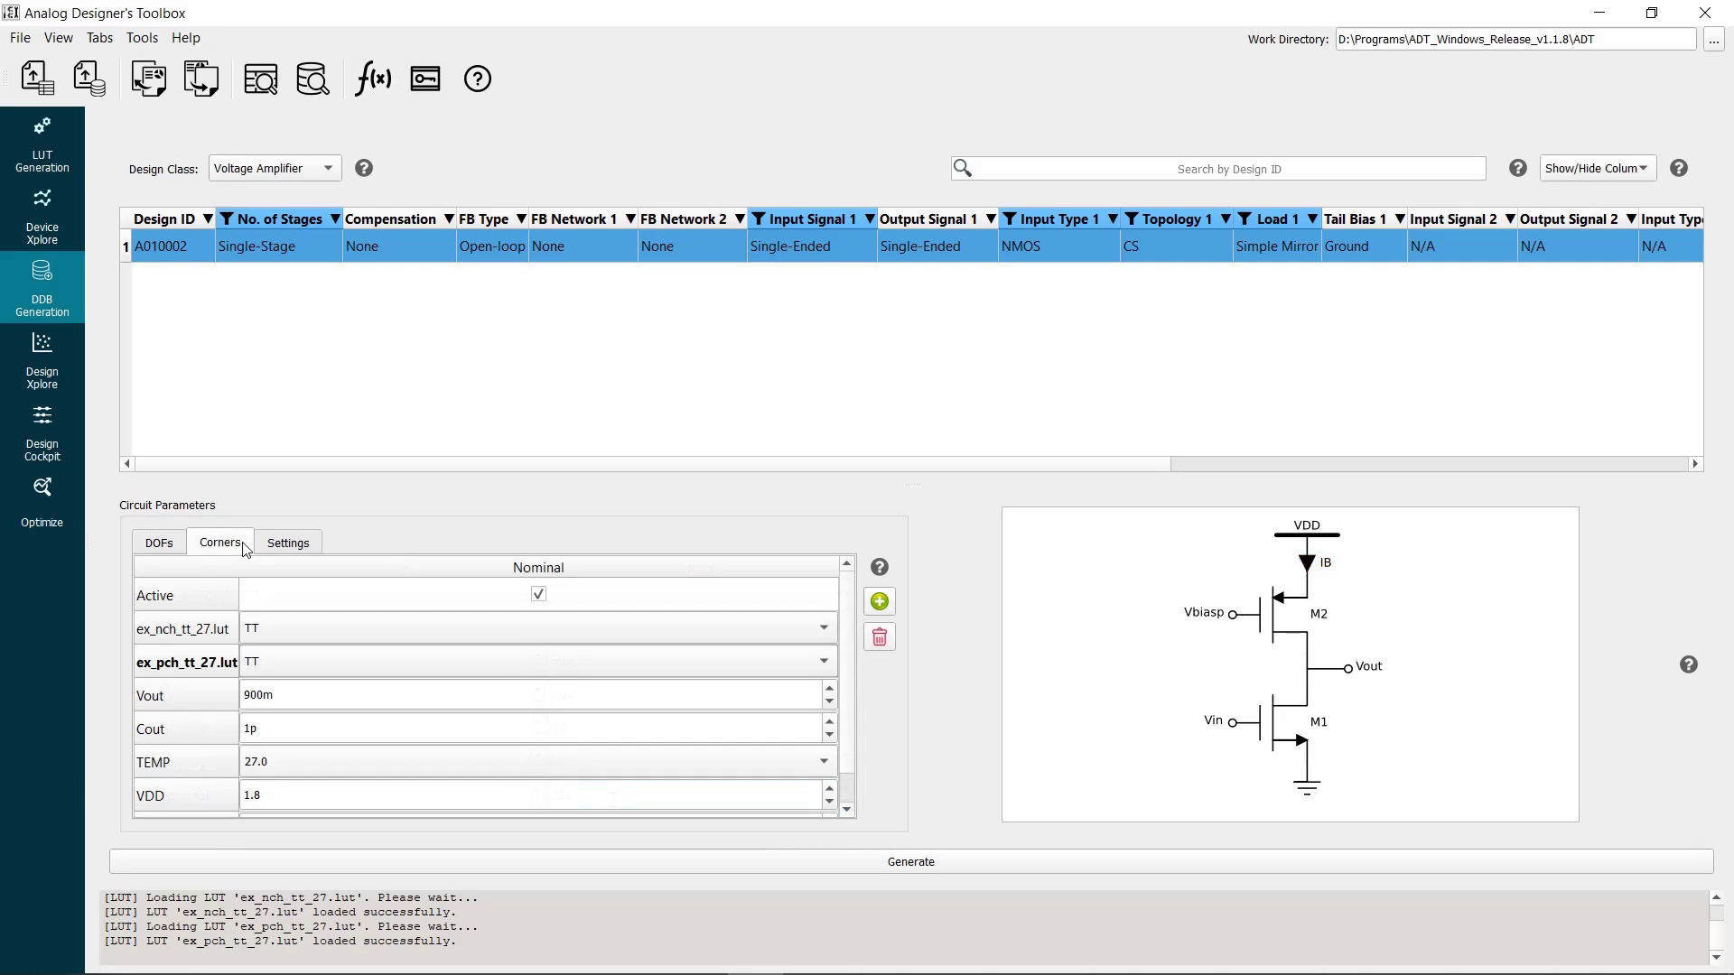
left_click(246, 695)
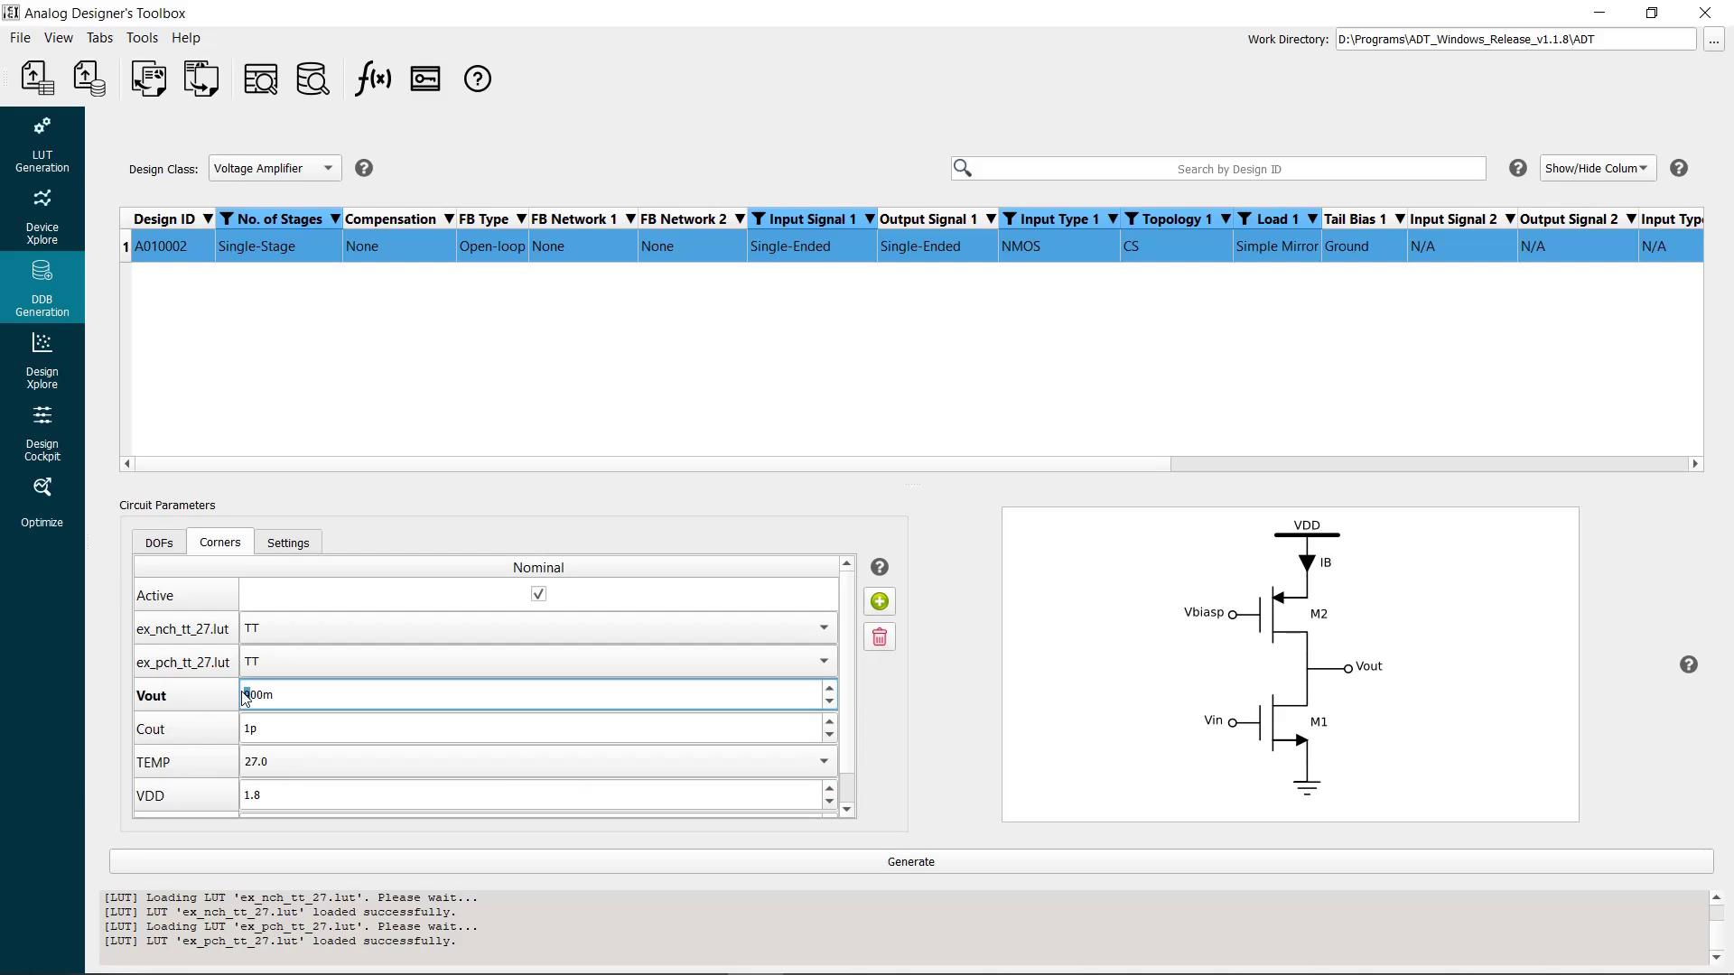
type("8")
double_click(264, 729)
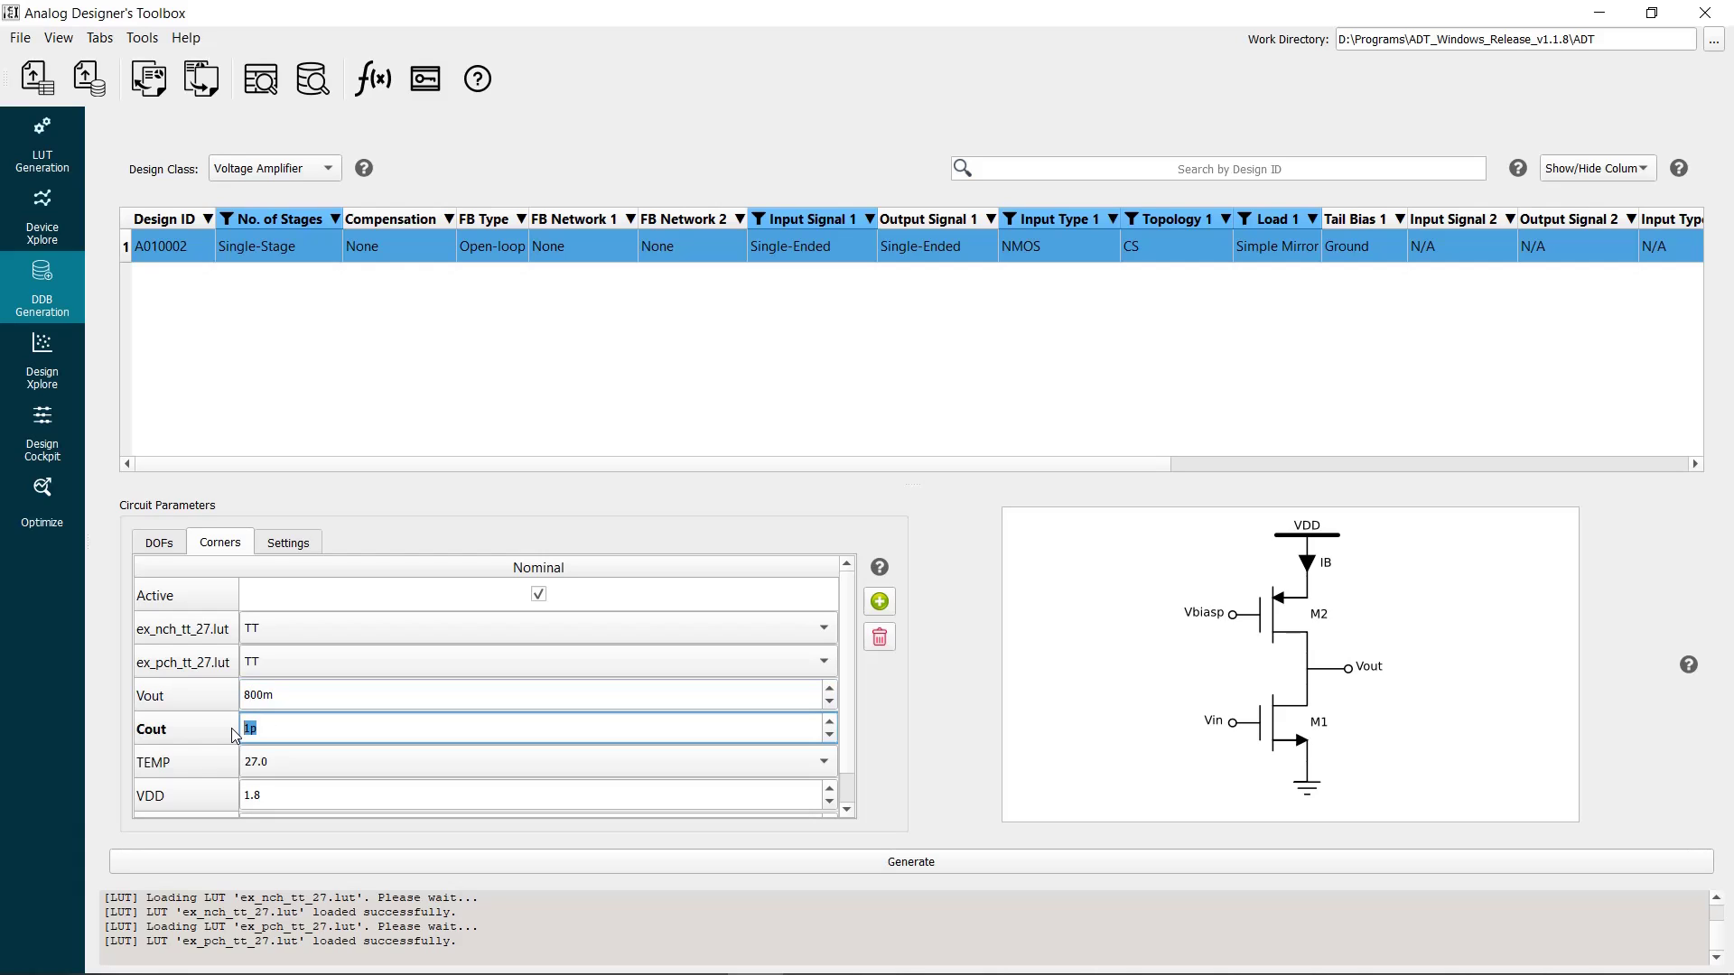
type("500f")
left_click(290, 794)
key("BackSpace")
type("6")
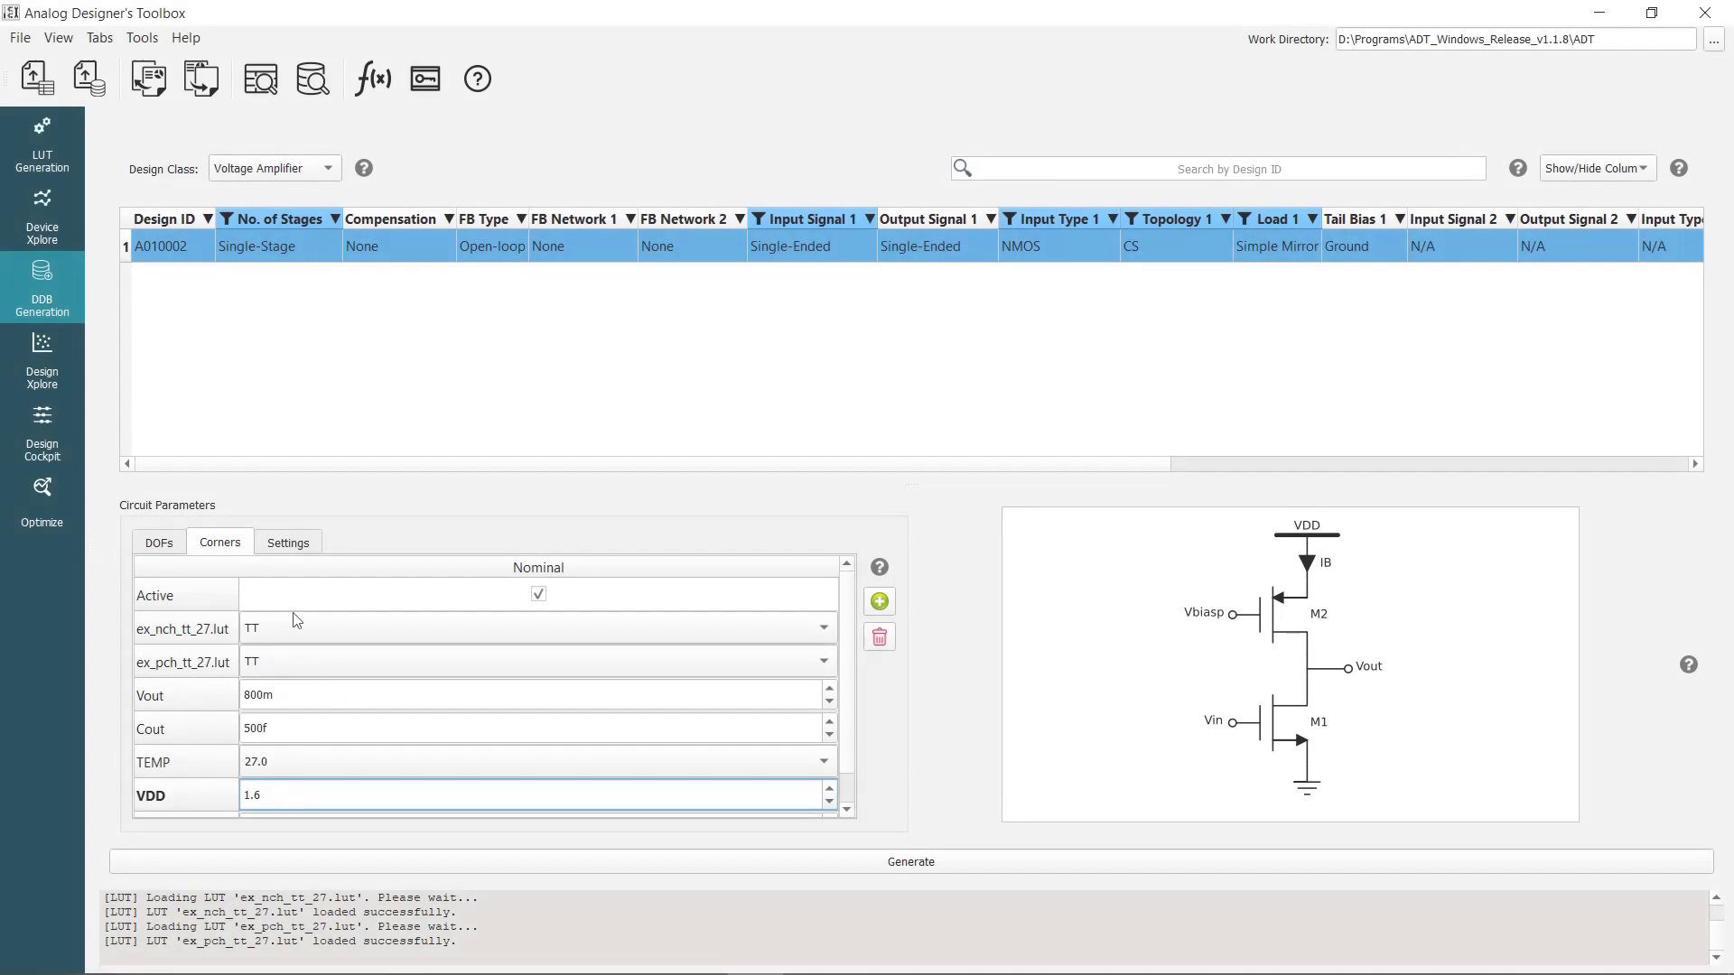
Generate the 100k-point database for A010002 and save it under the default name A010002_100k.ddb.
left_click(284, 543)
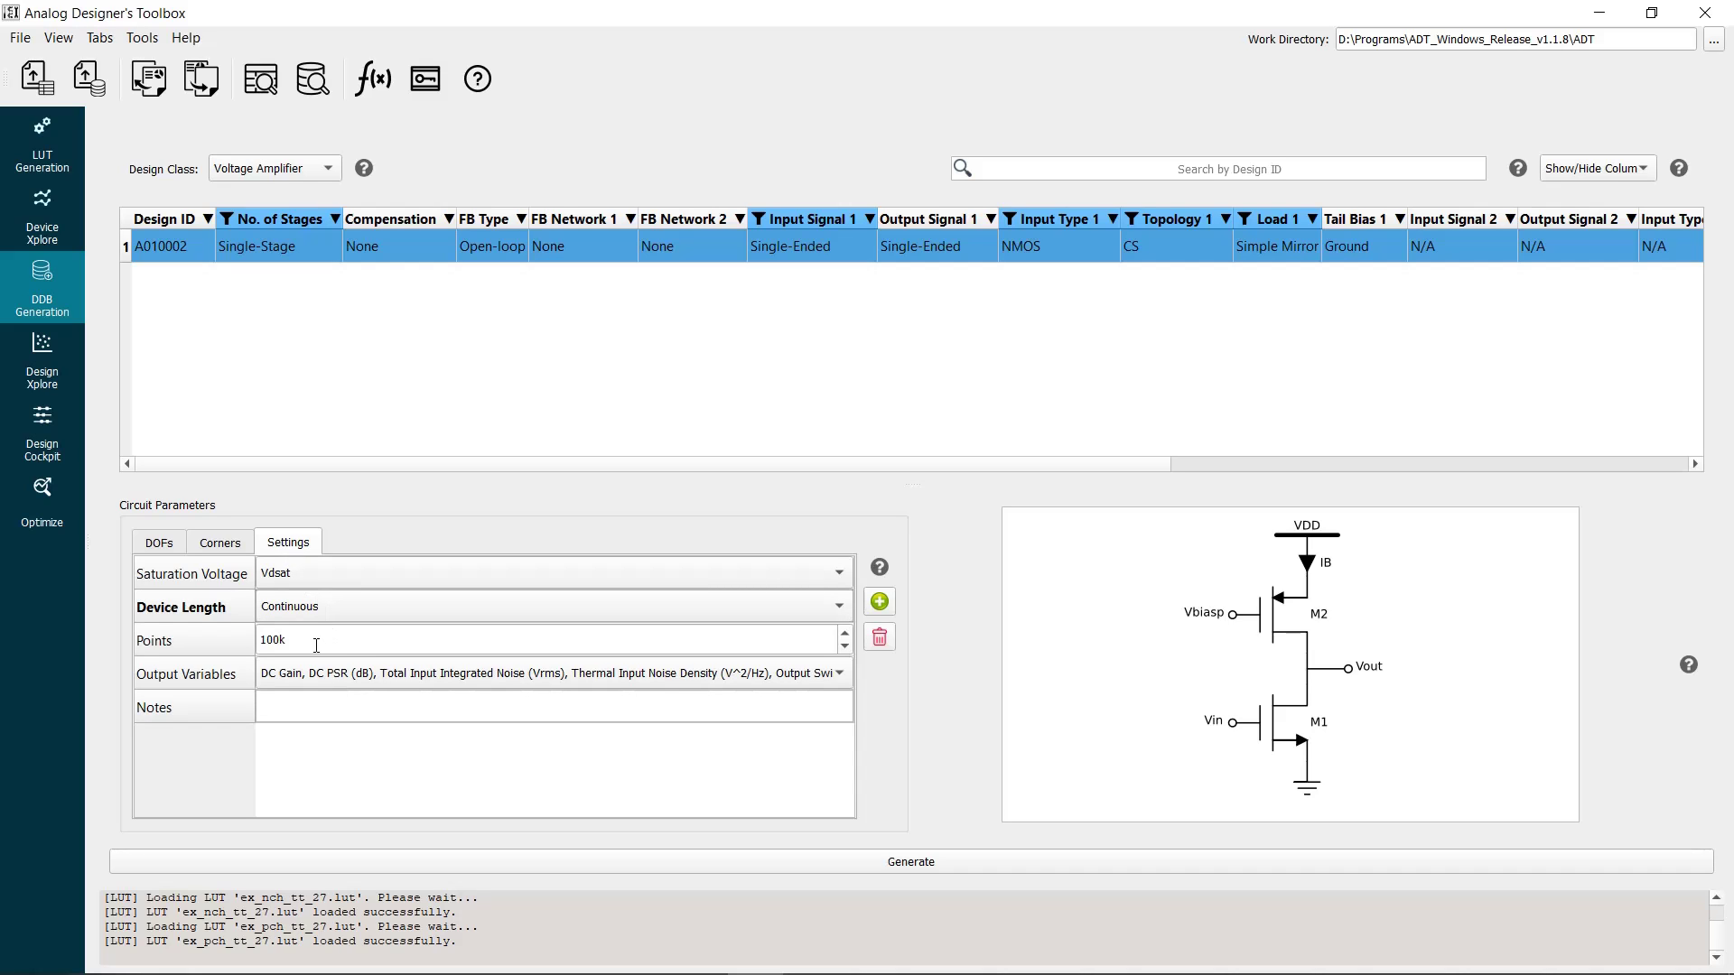
left_click(524, 866)
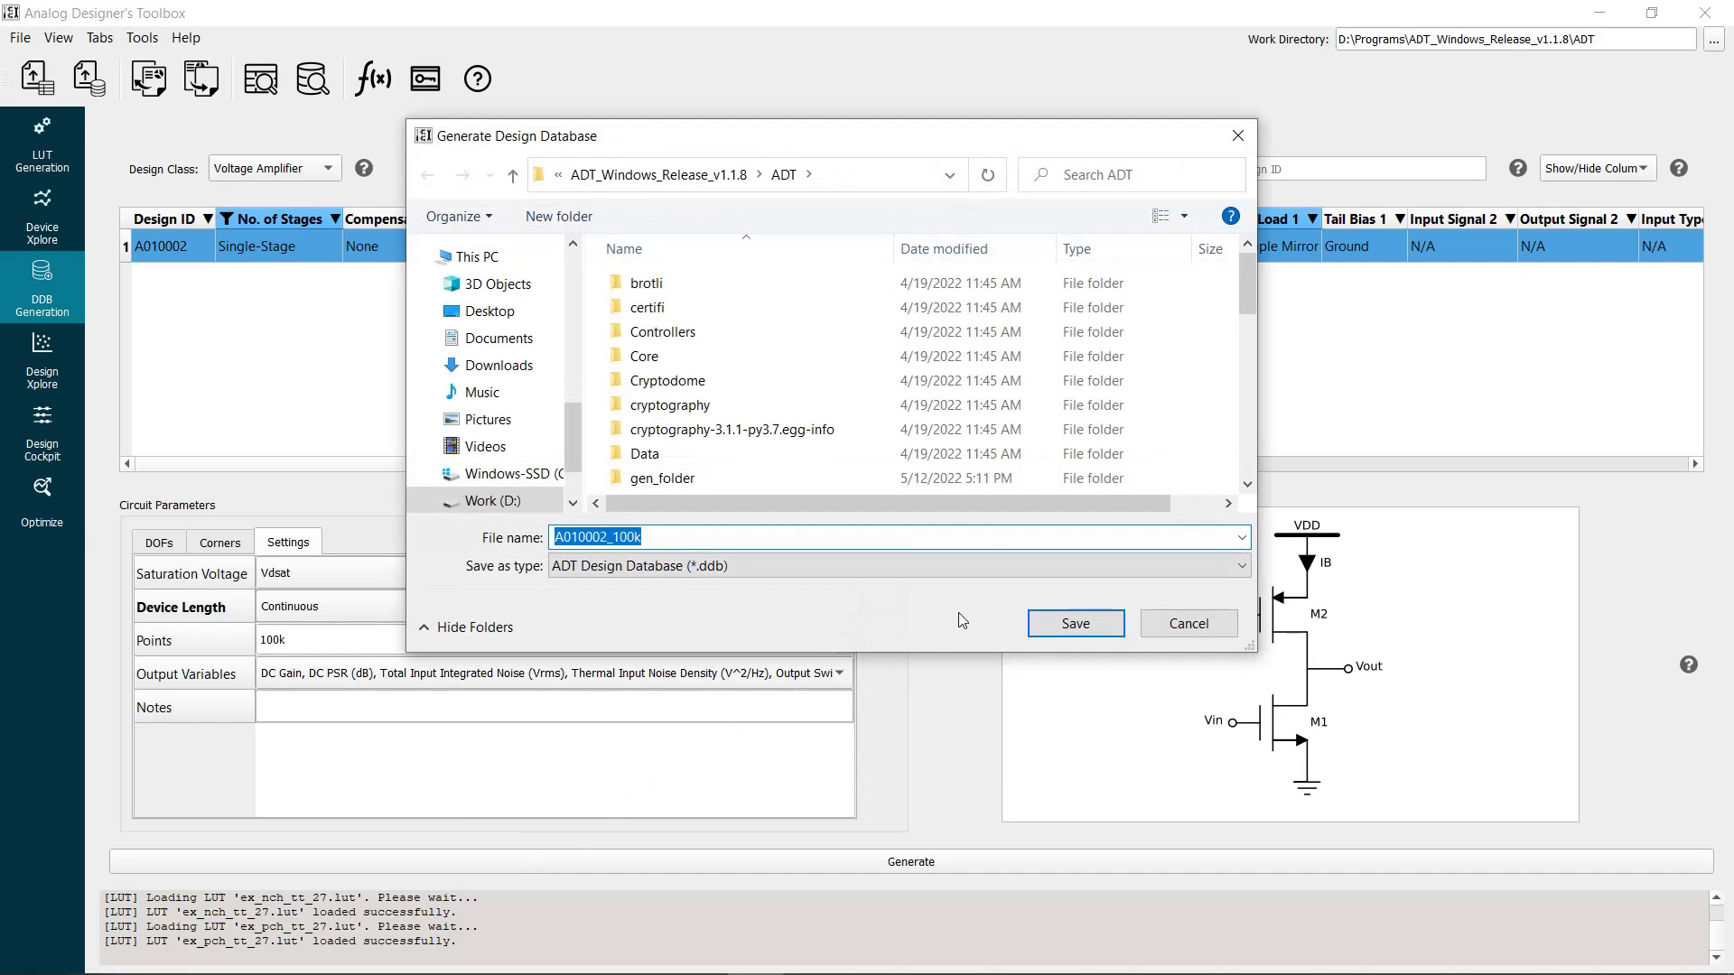
left_click(1045, 623)
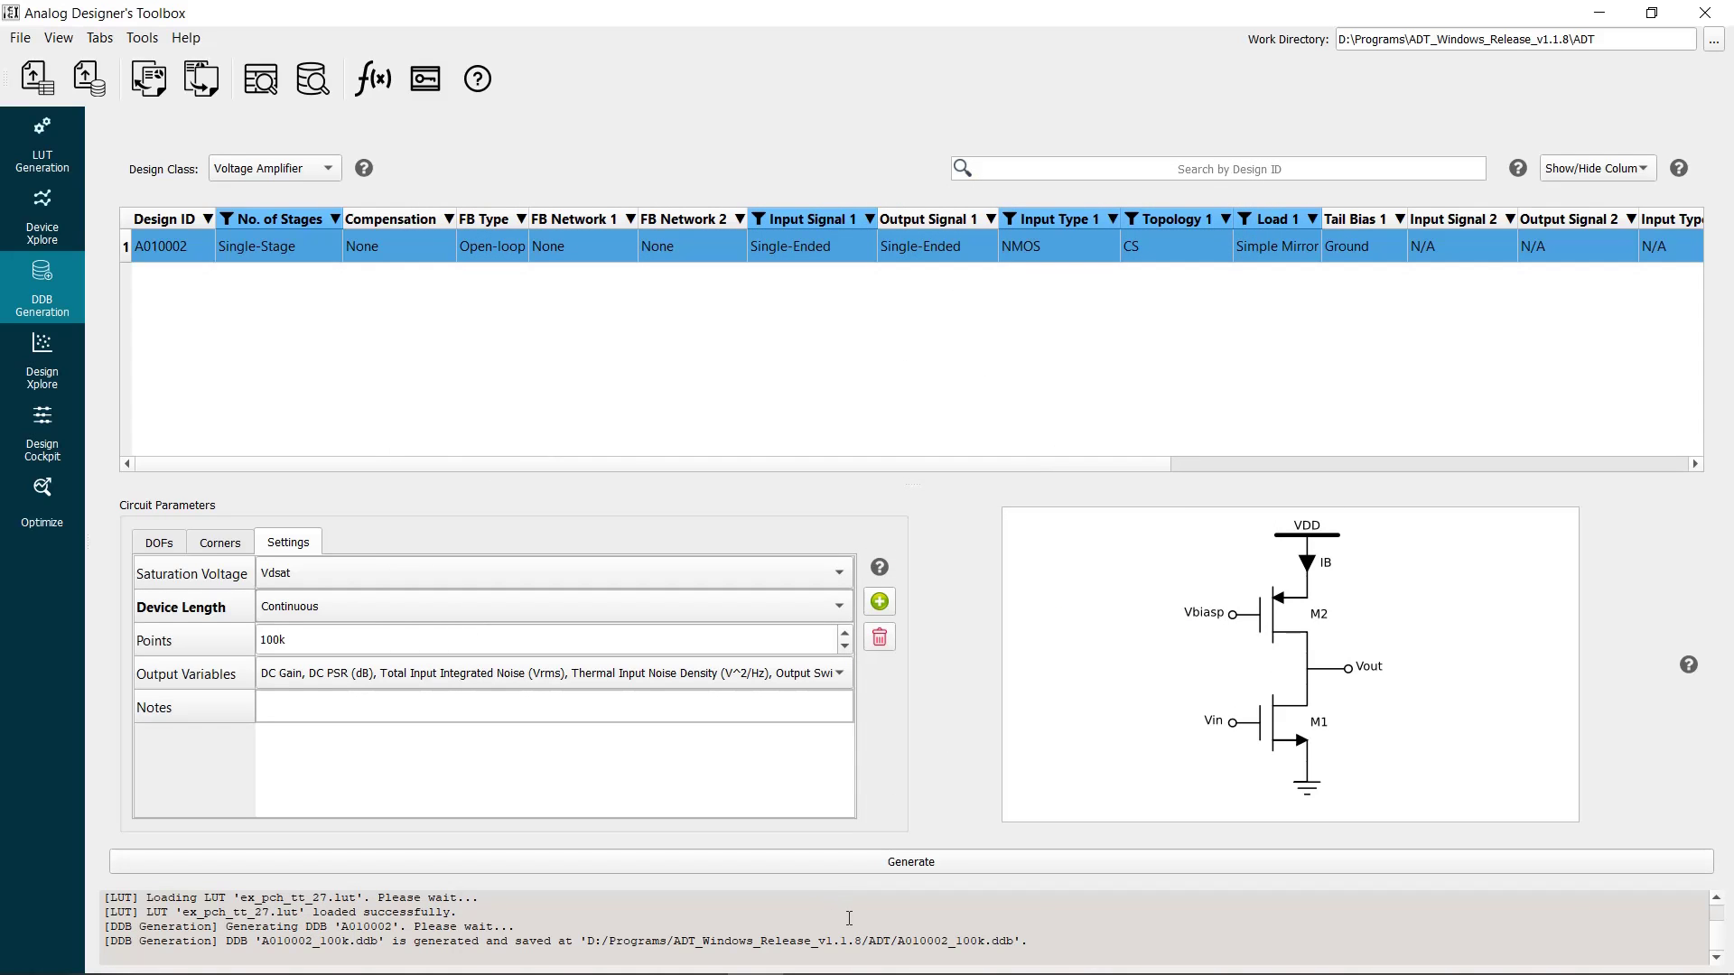
Add A010002_100k.ddb from Loaded DDBs into the Design Cockpit.
left_click(68, 447)
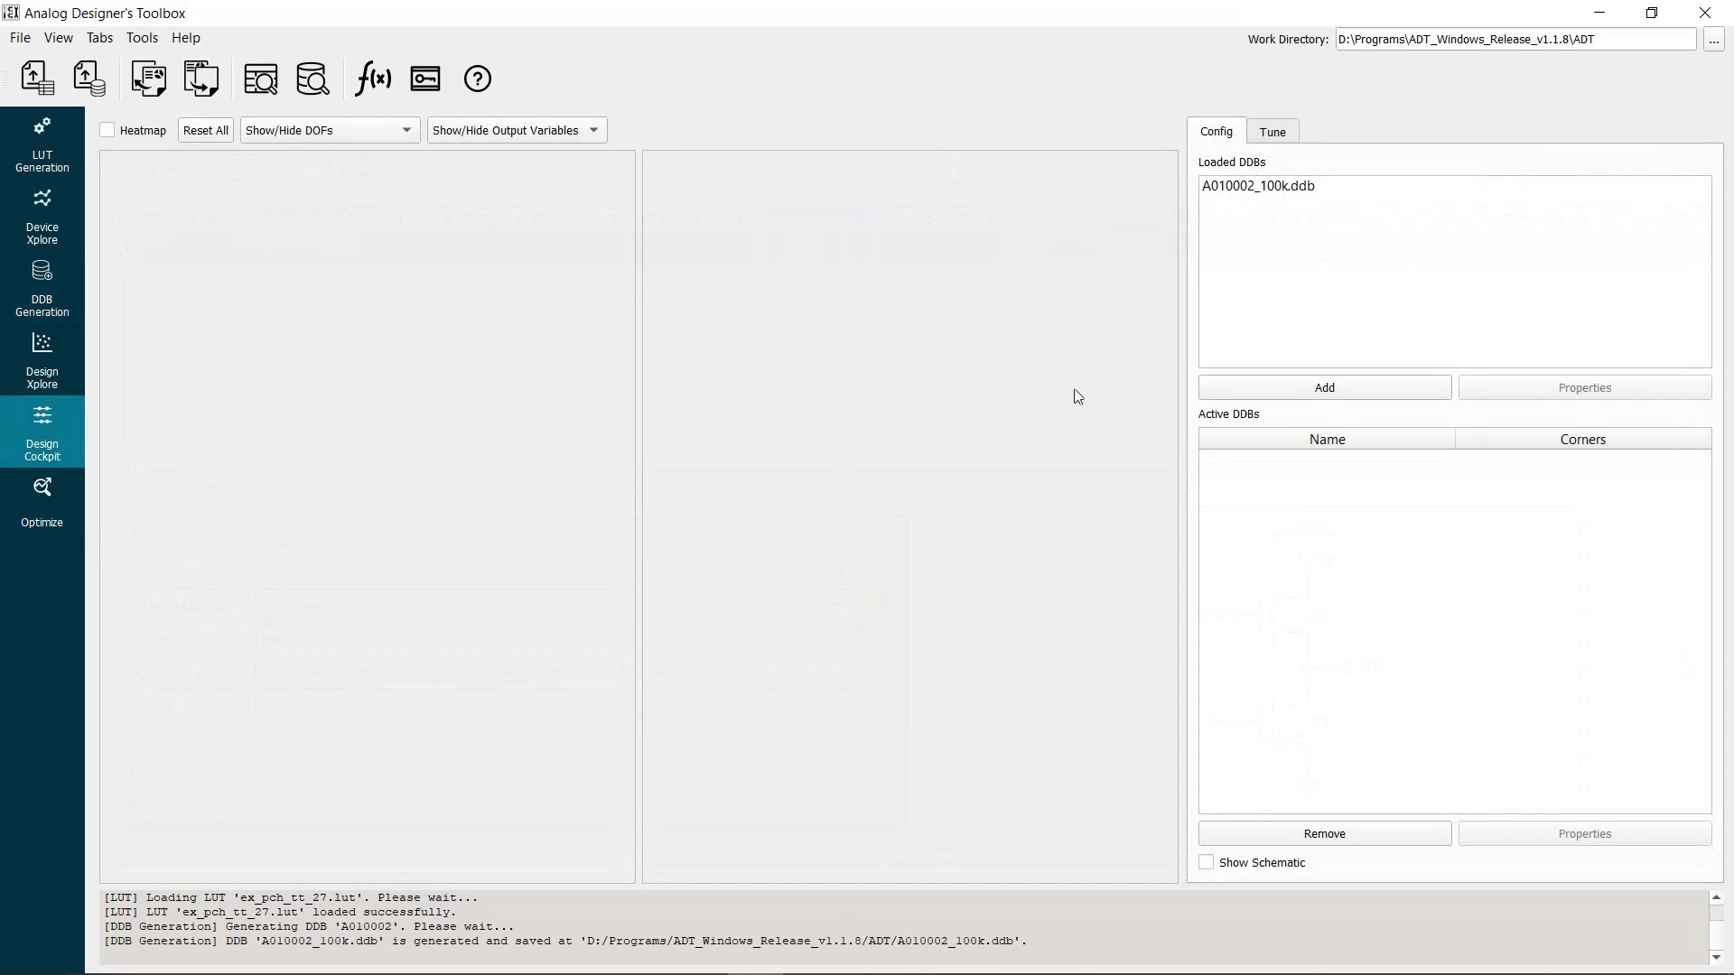
left_click(1214, 187)
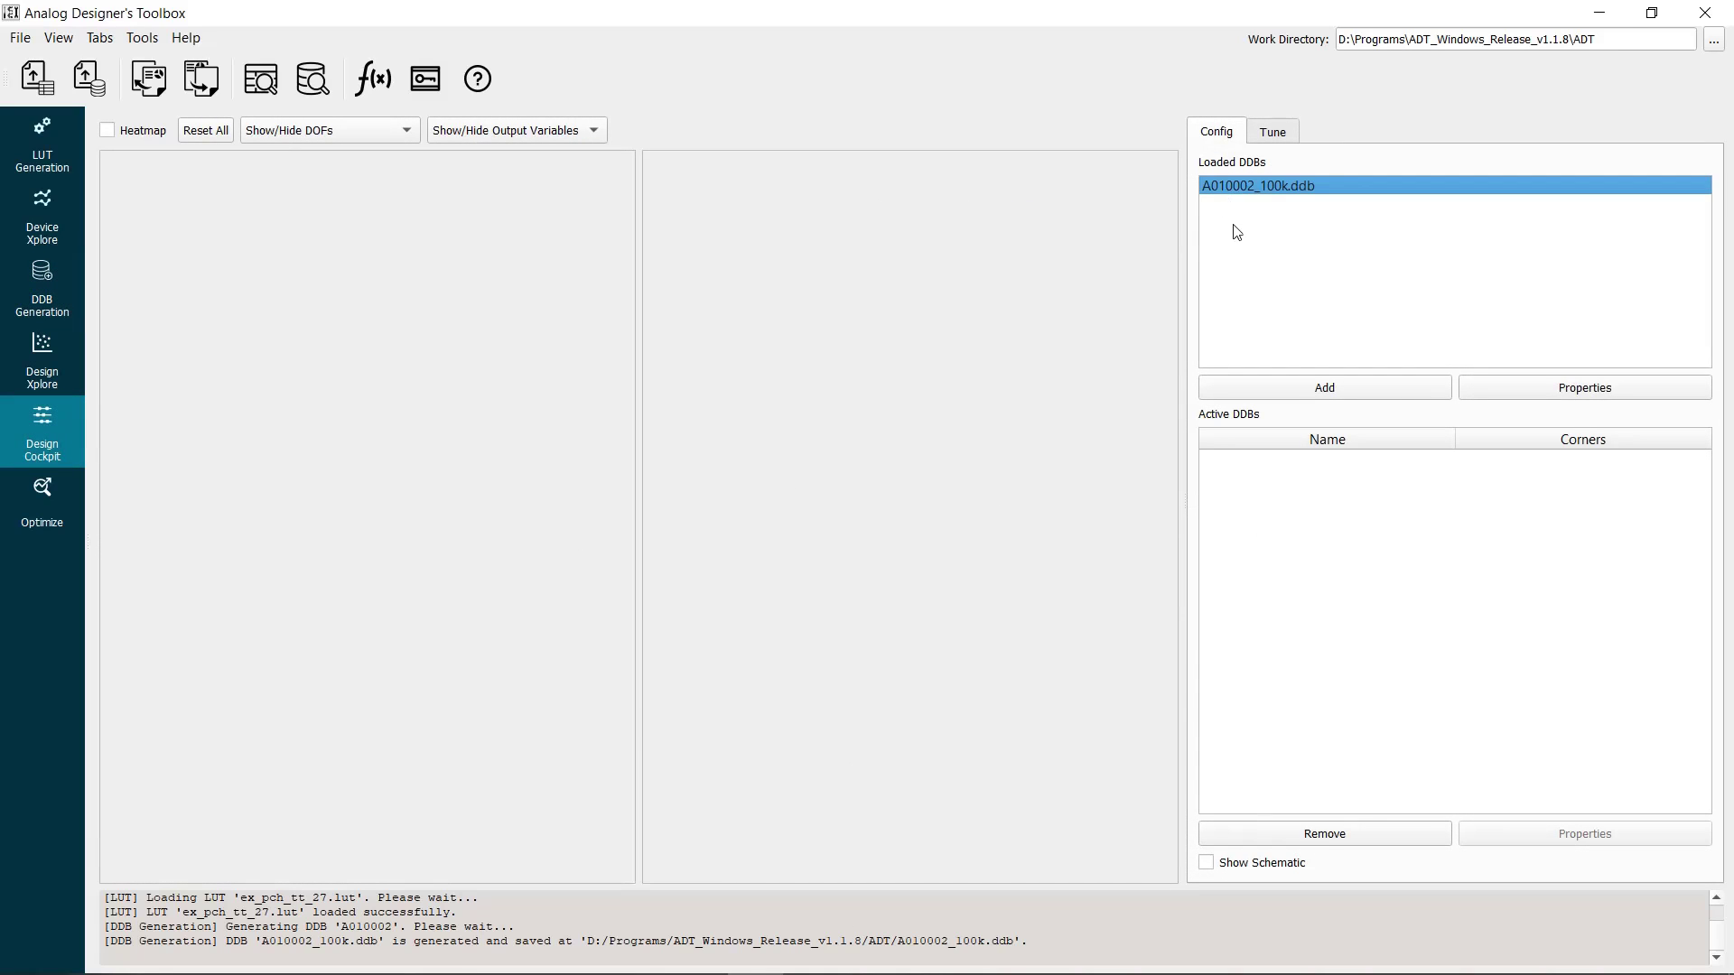
left_click(1301, 387)
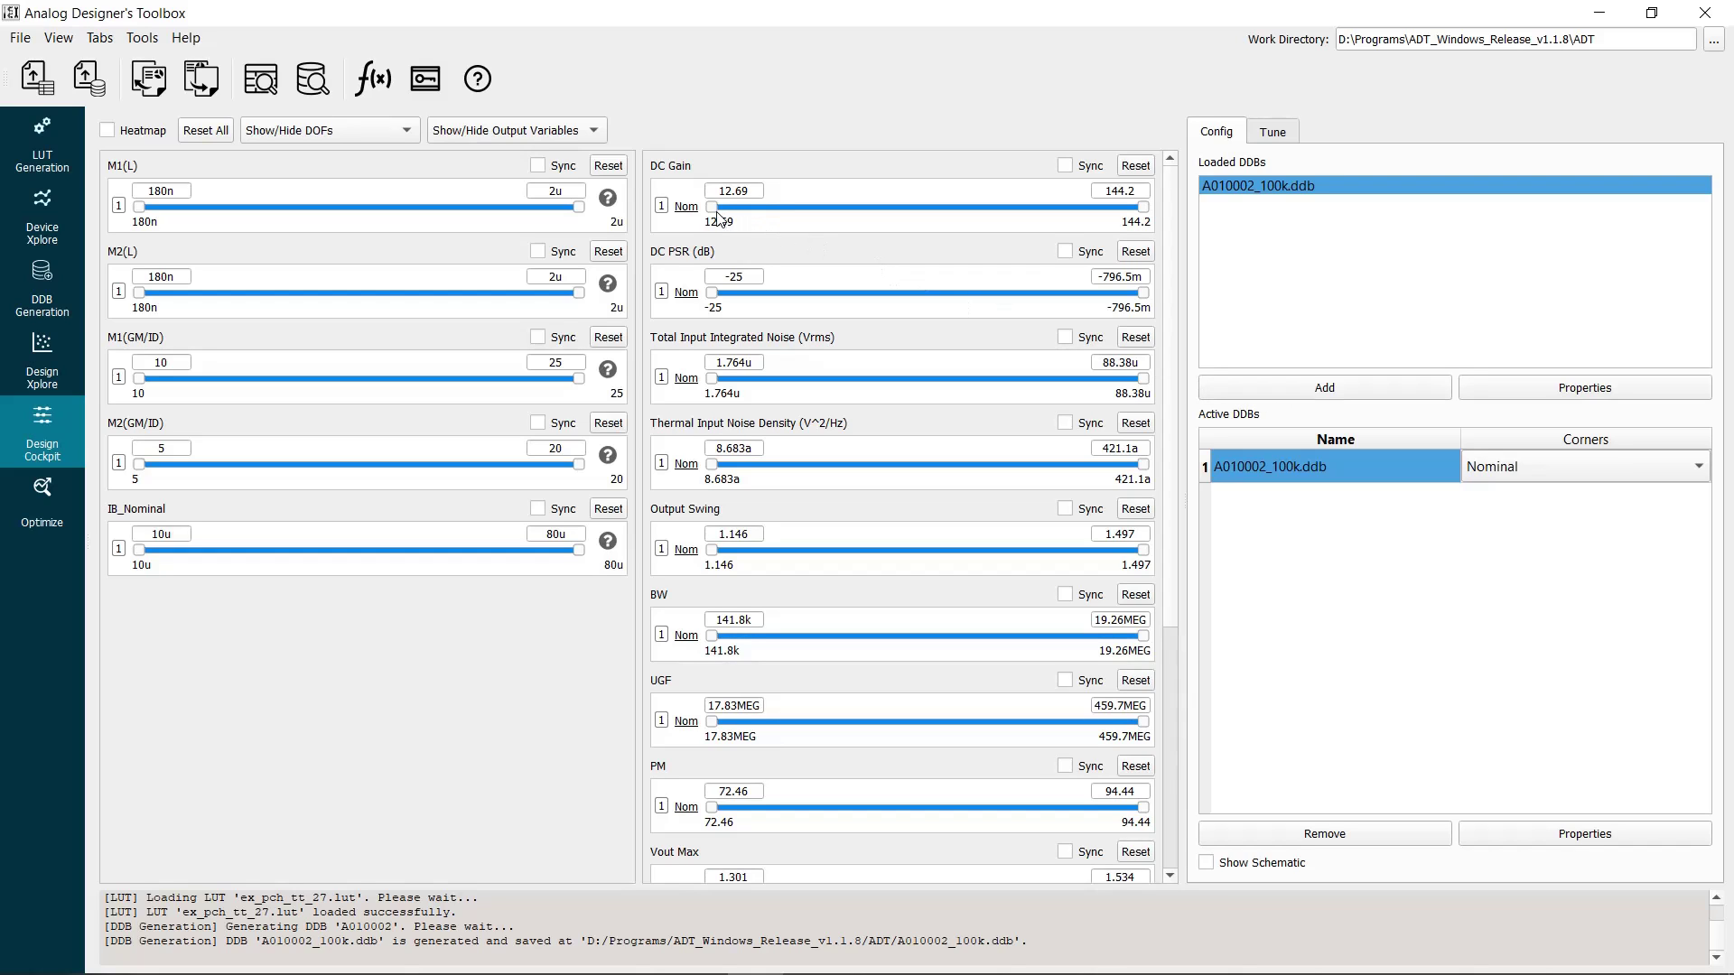
Set the DC Gain minimum constraint to 50.
left_click_drag(713, 207, 1028, 192)
type("50")
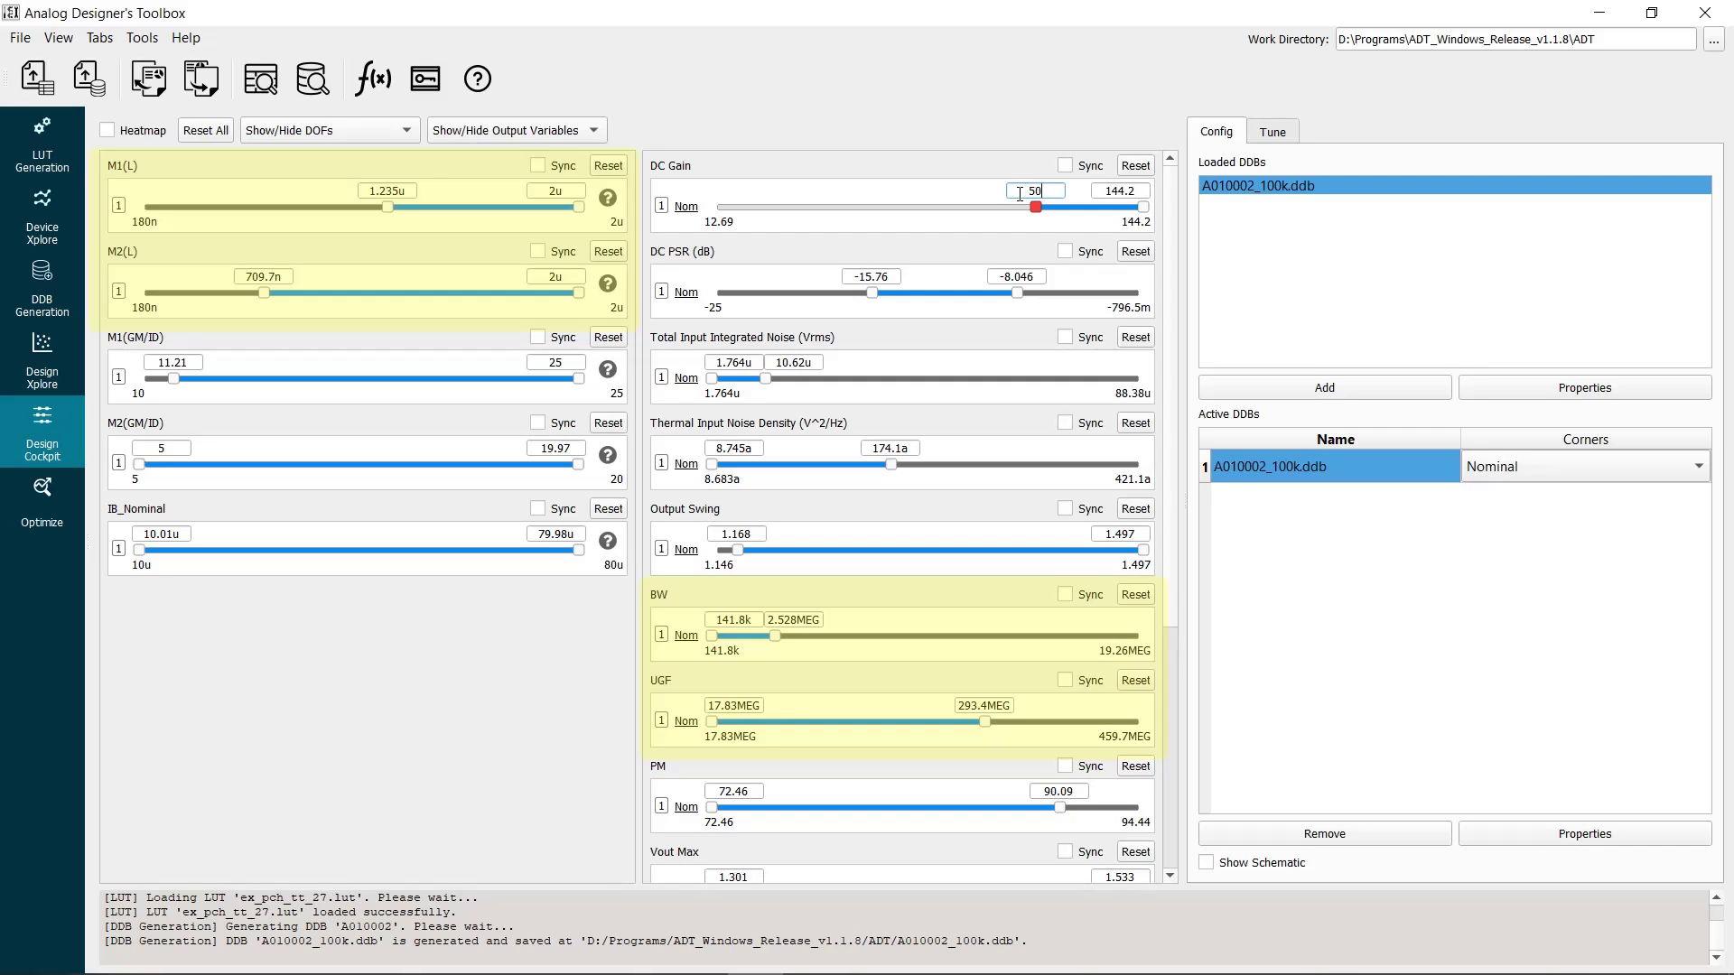
key("Return")
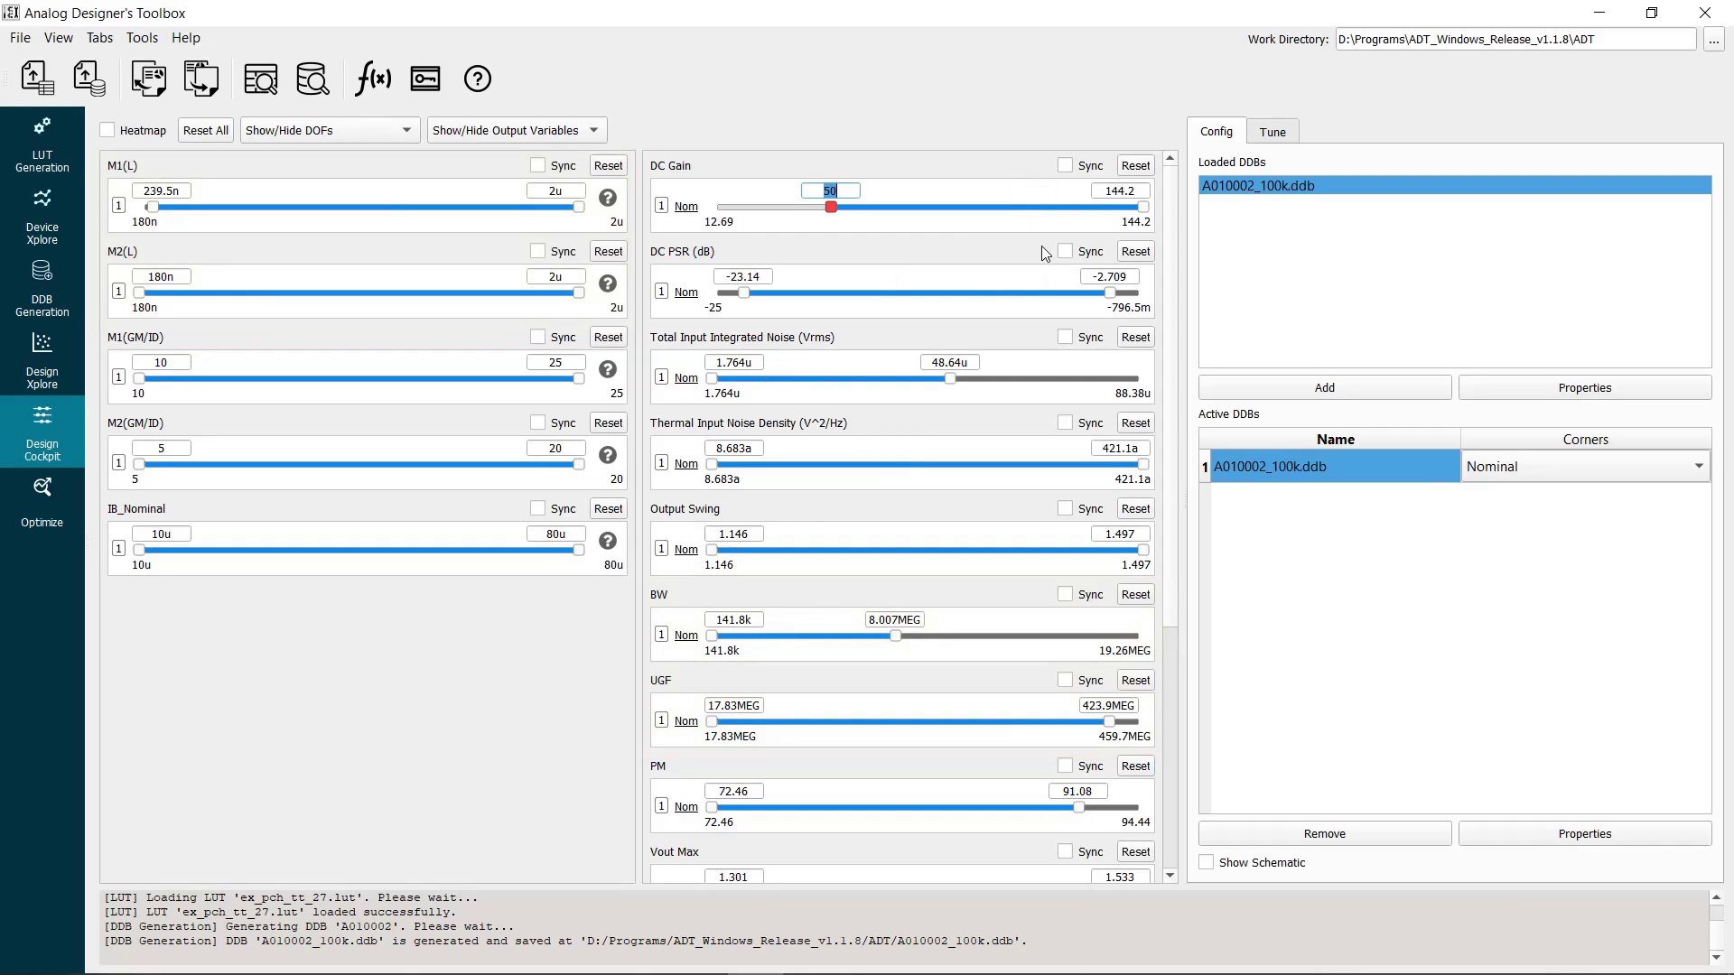
Set the UGF lower bound to 100meg, narrowing IB_Nominal to about 15.39u–80u.
scroll(1177, 414, "down", 1)
scroll(1179, 419, "down", 4)
scroll(1176, 598, "down", 1)
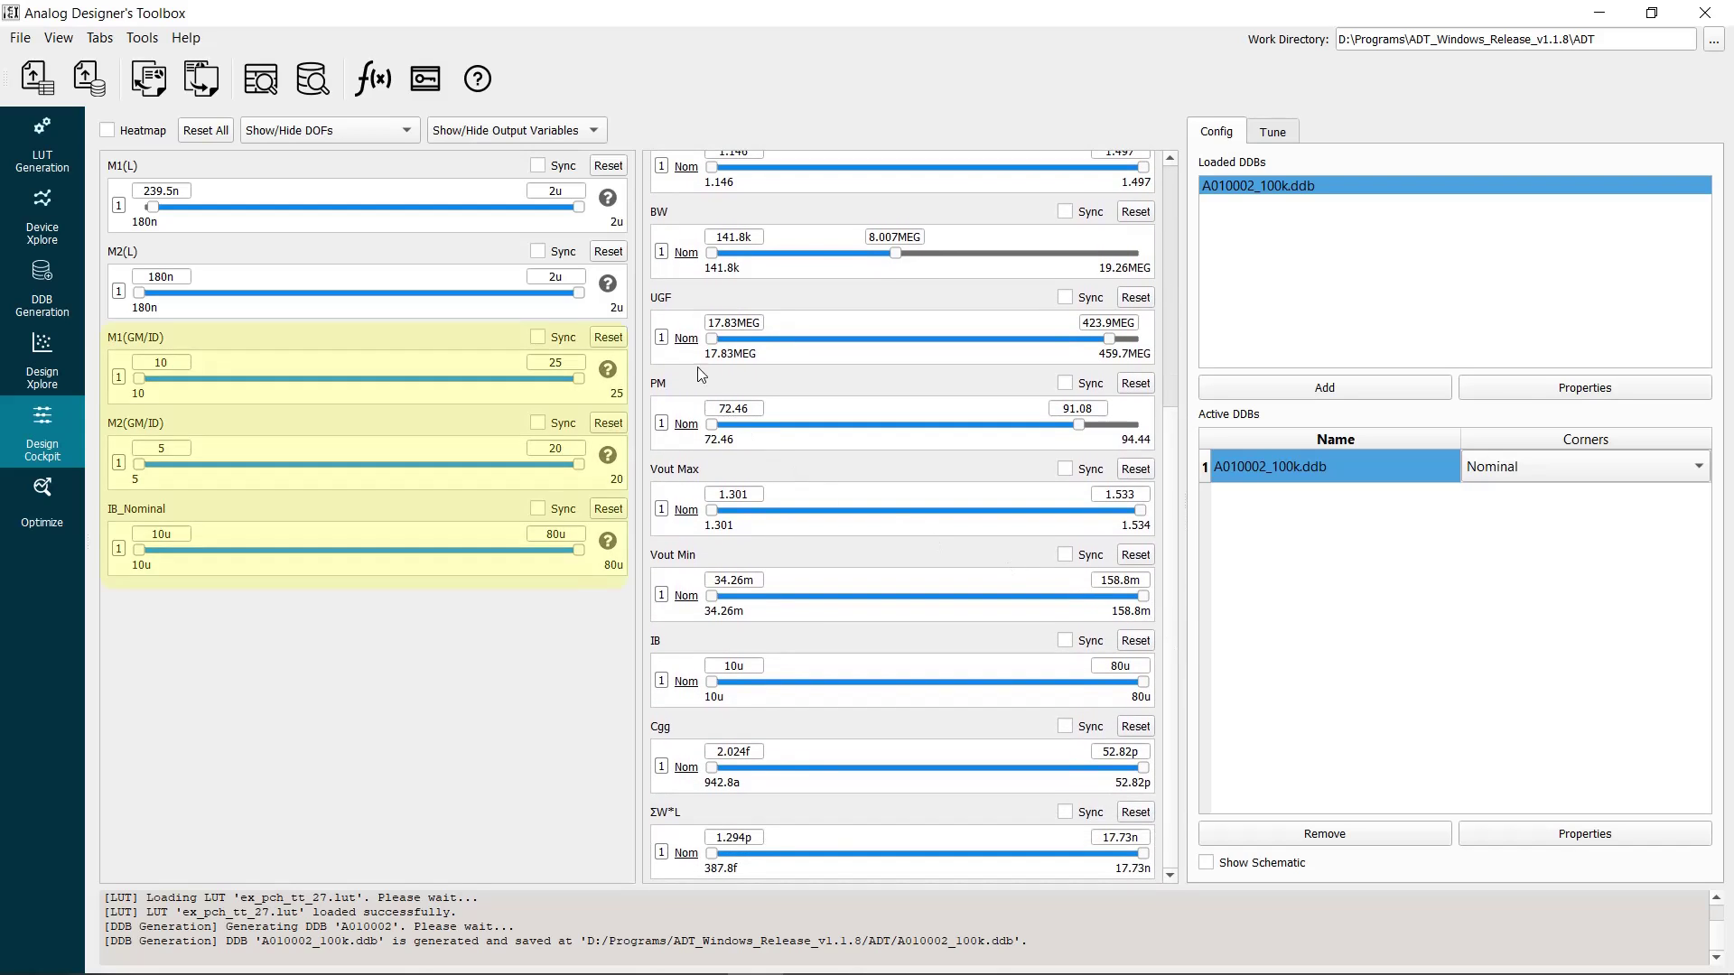
left_click_drag(712, 343, 895, 325)
double_click(894, 324)
type("100meg")
key("Return")
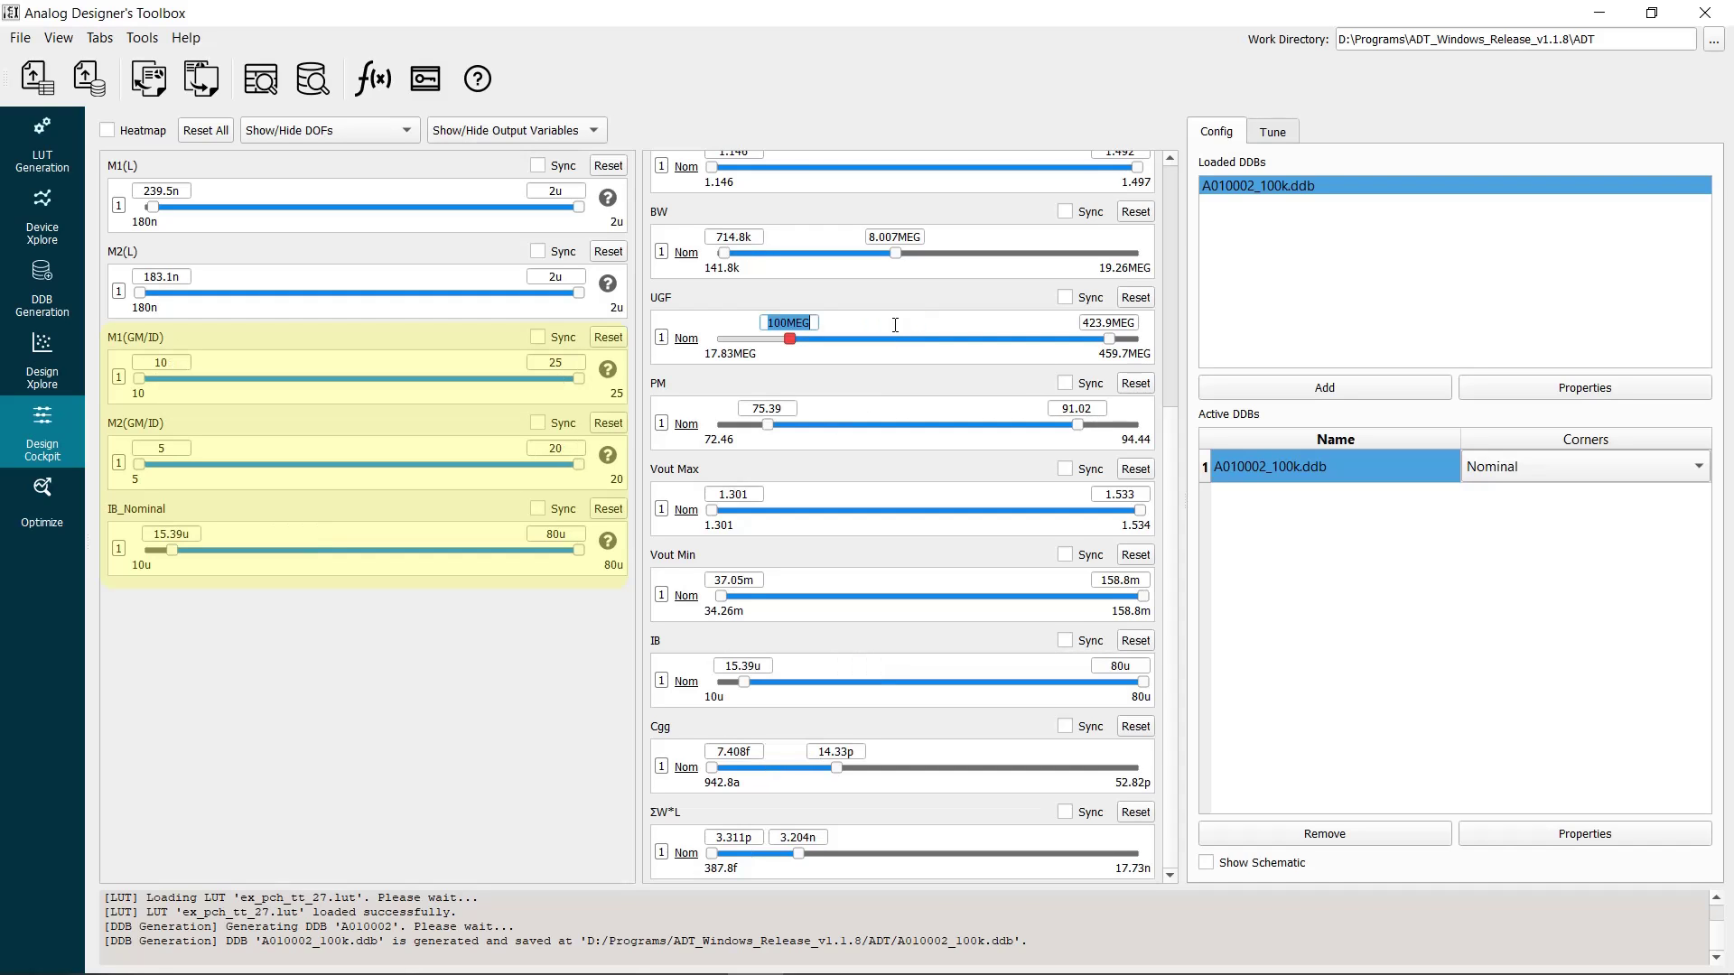
left_click(238, 554)
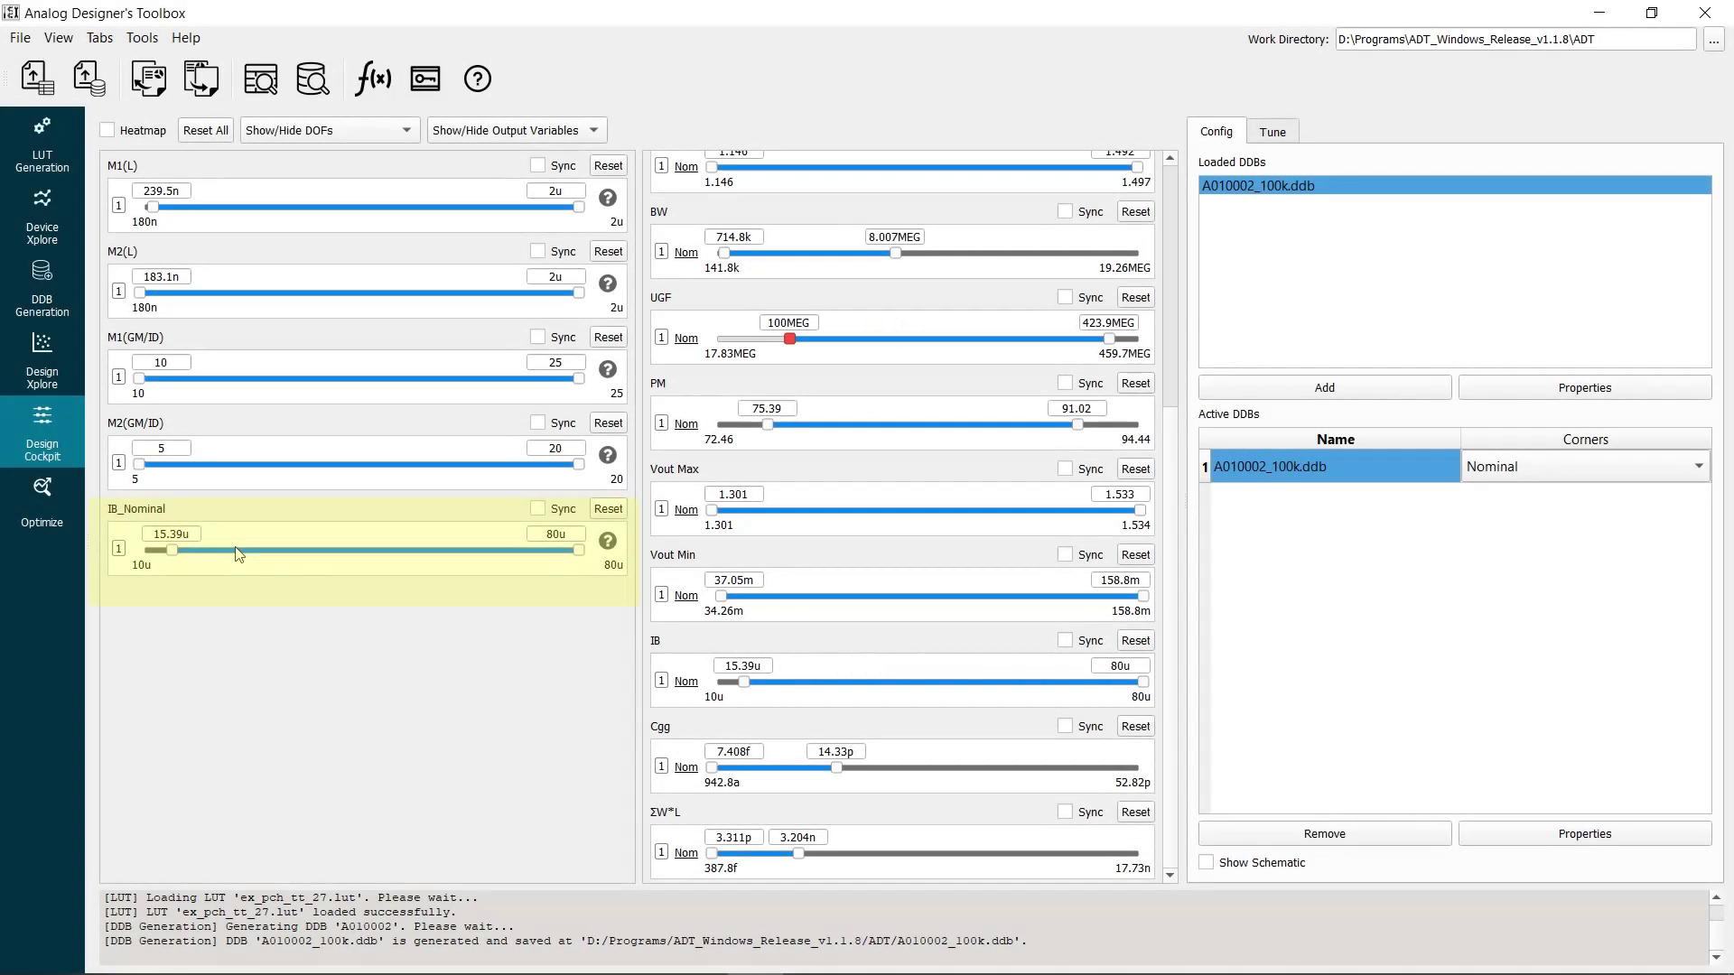
Send the 15.39u IB_Nominal minimum to Tune and update, giving DC Gain 59.84, UGF 100.2MEG.
right_click(237, 553)
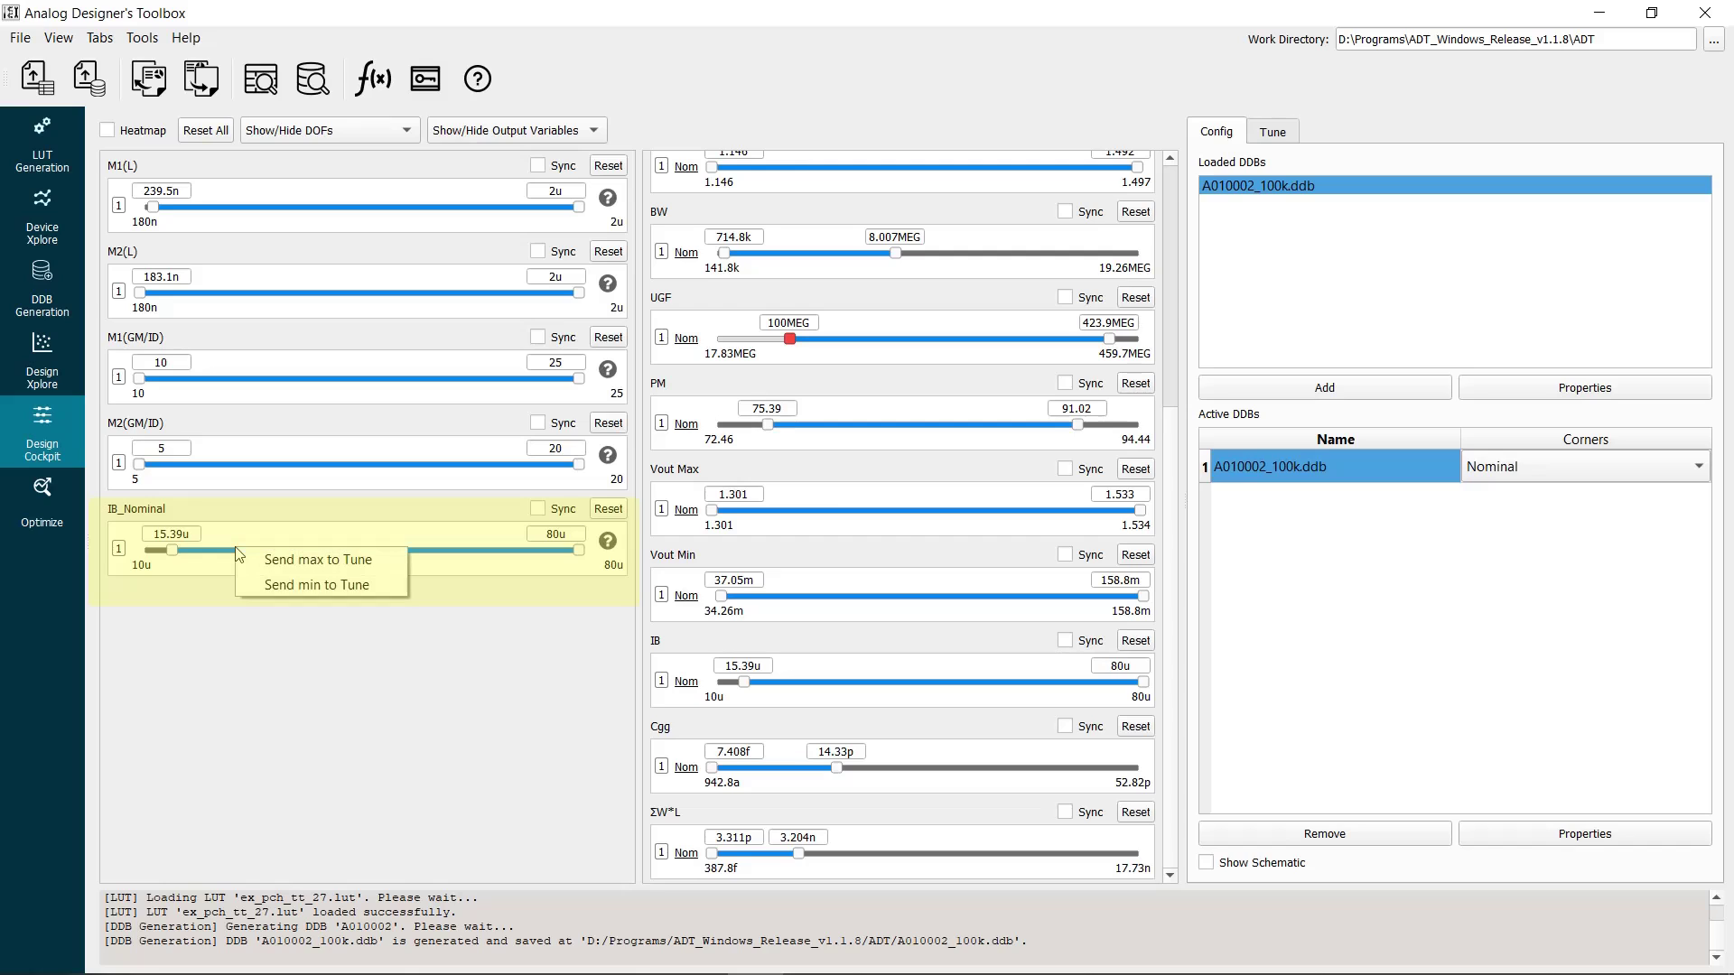
left_click(306, 584)
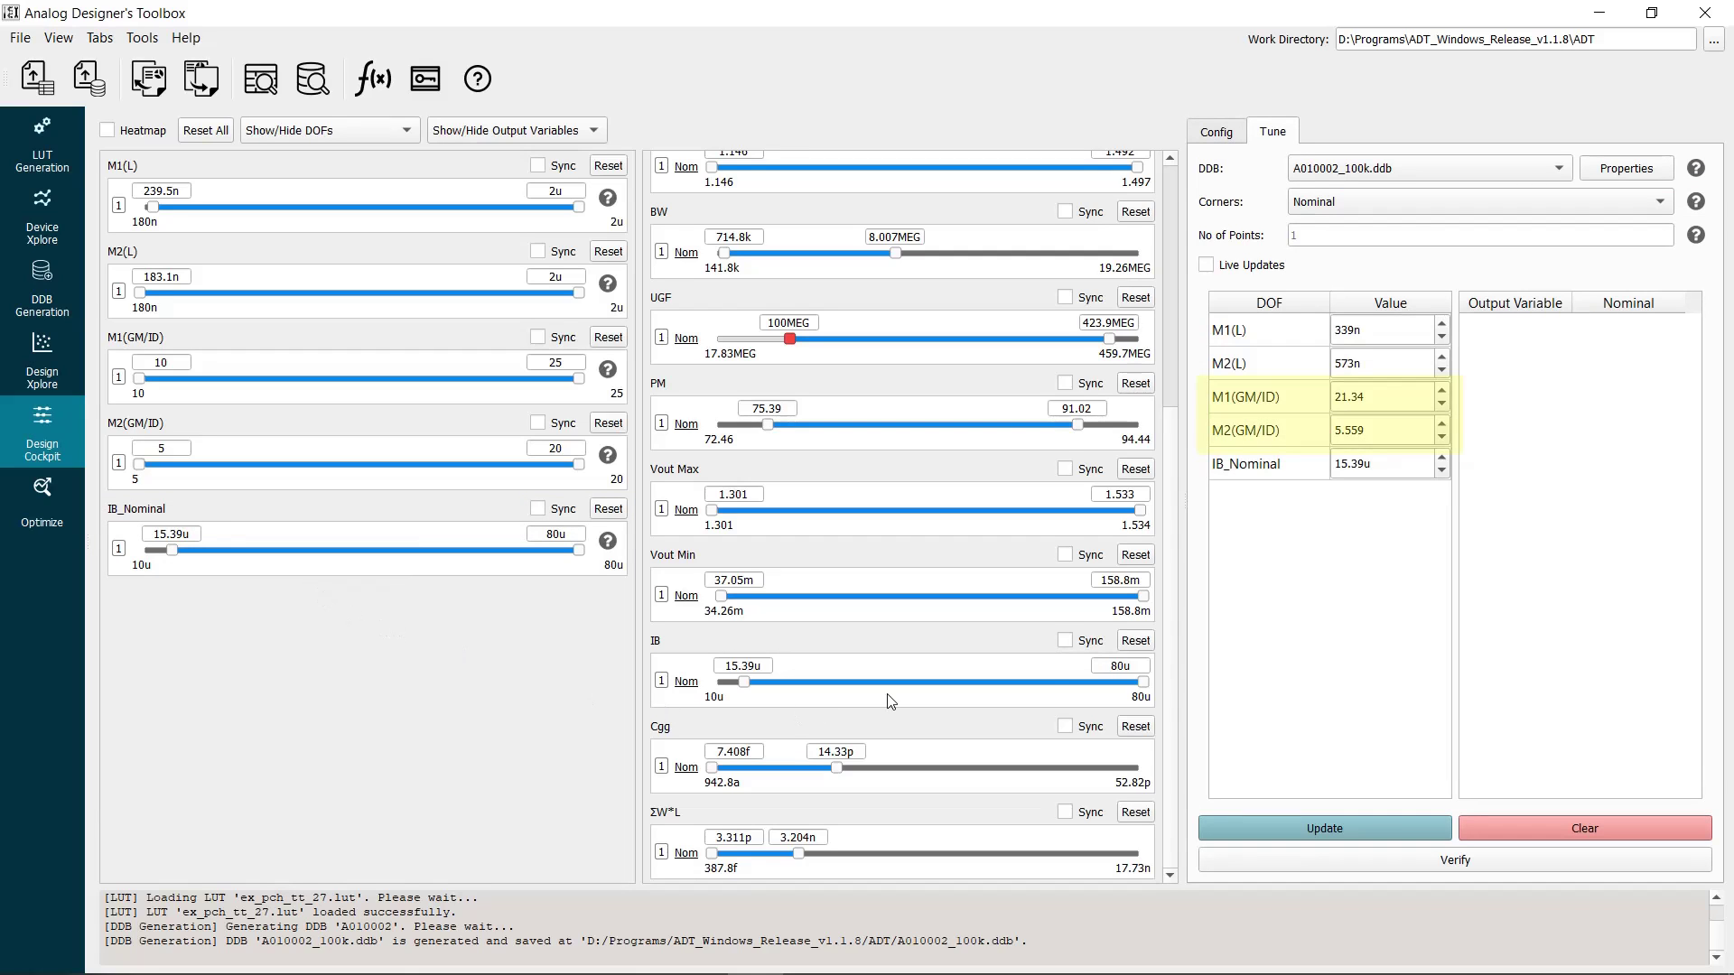
left_click(1300, 828)
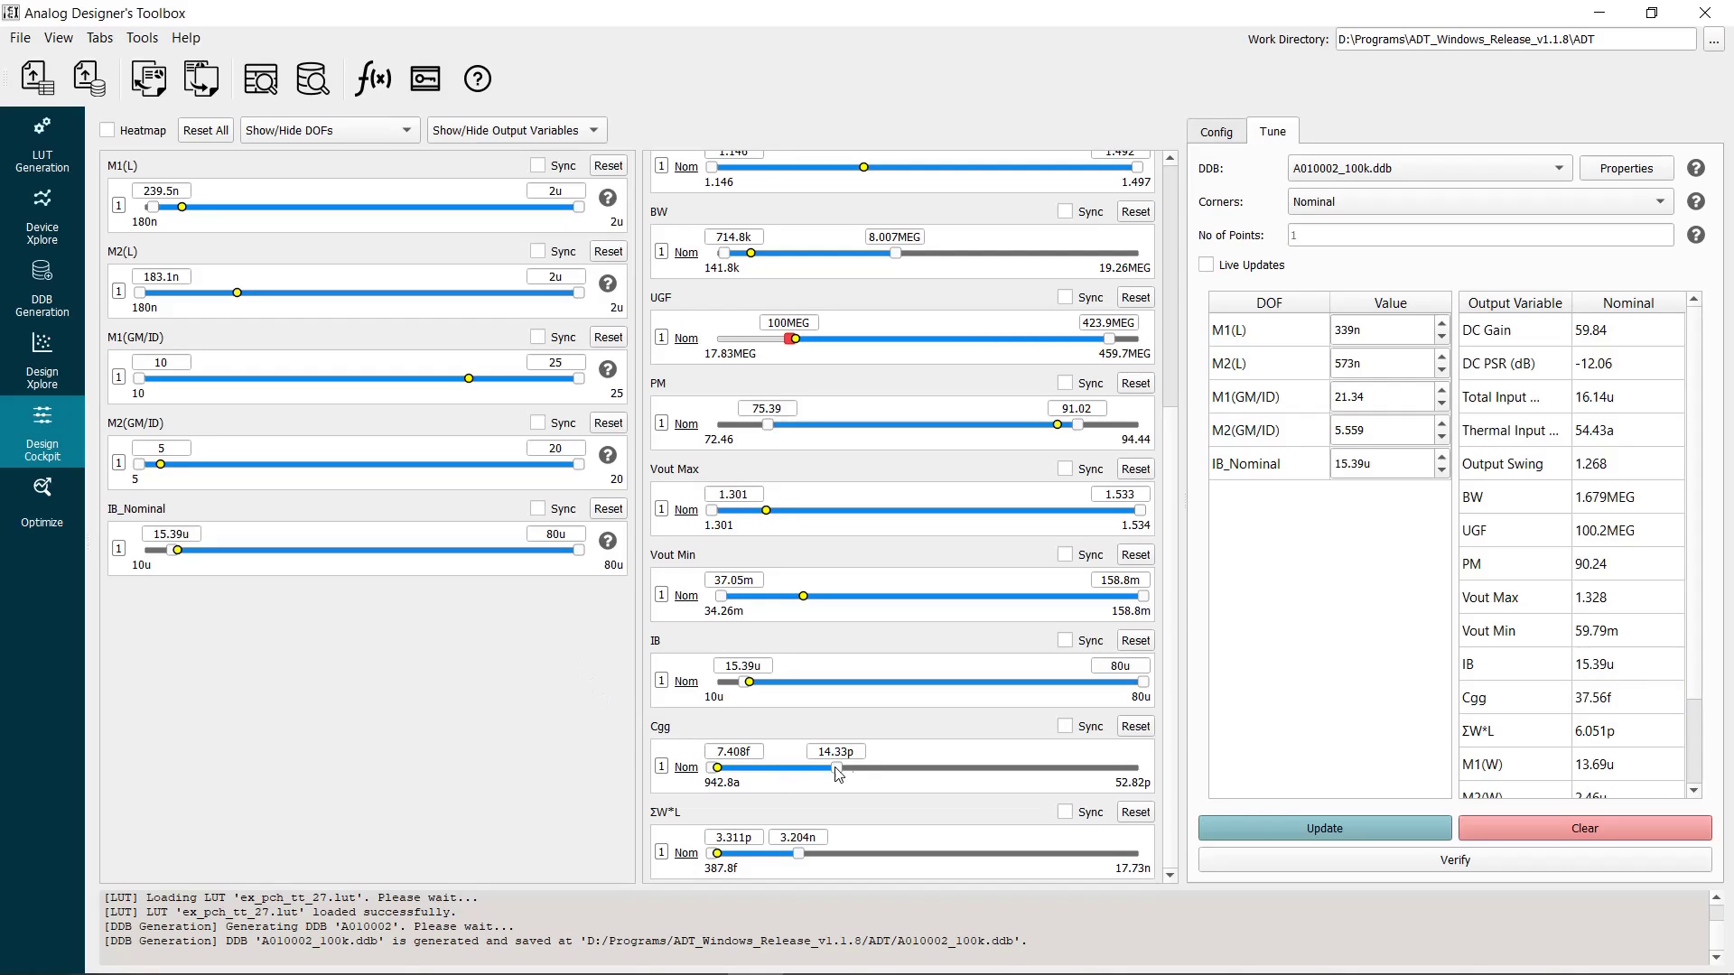
Set the Cgg upper limit to 25f.
left_click_drag(859, 748, 811, 748)
type("25f")
key("Return")
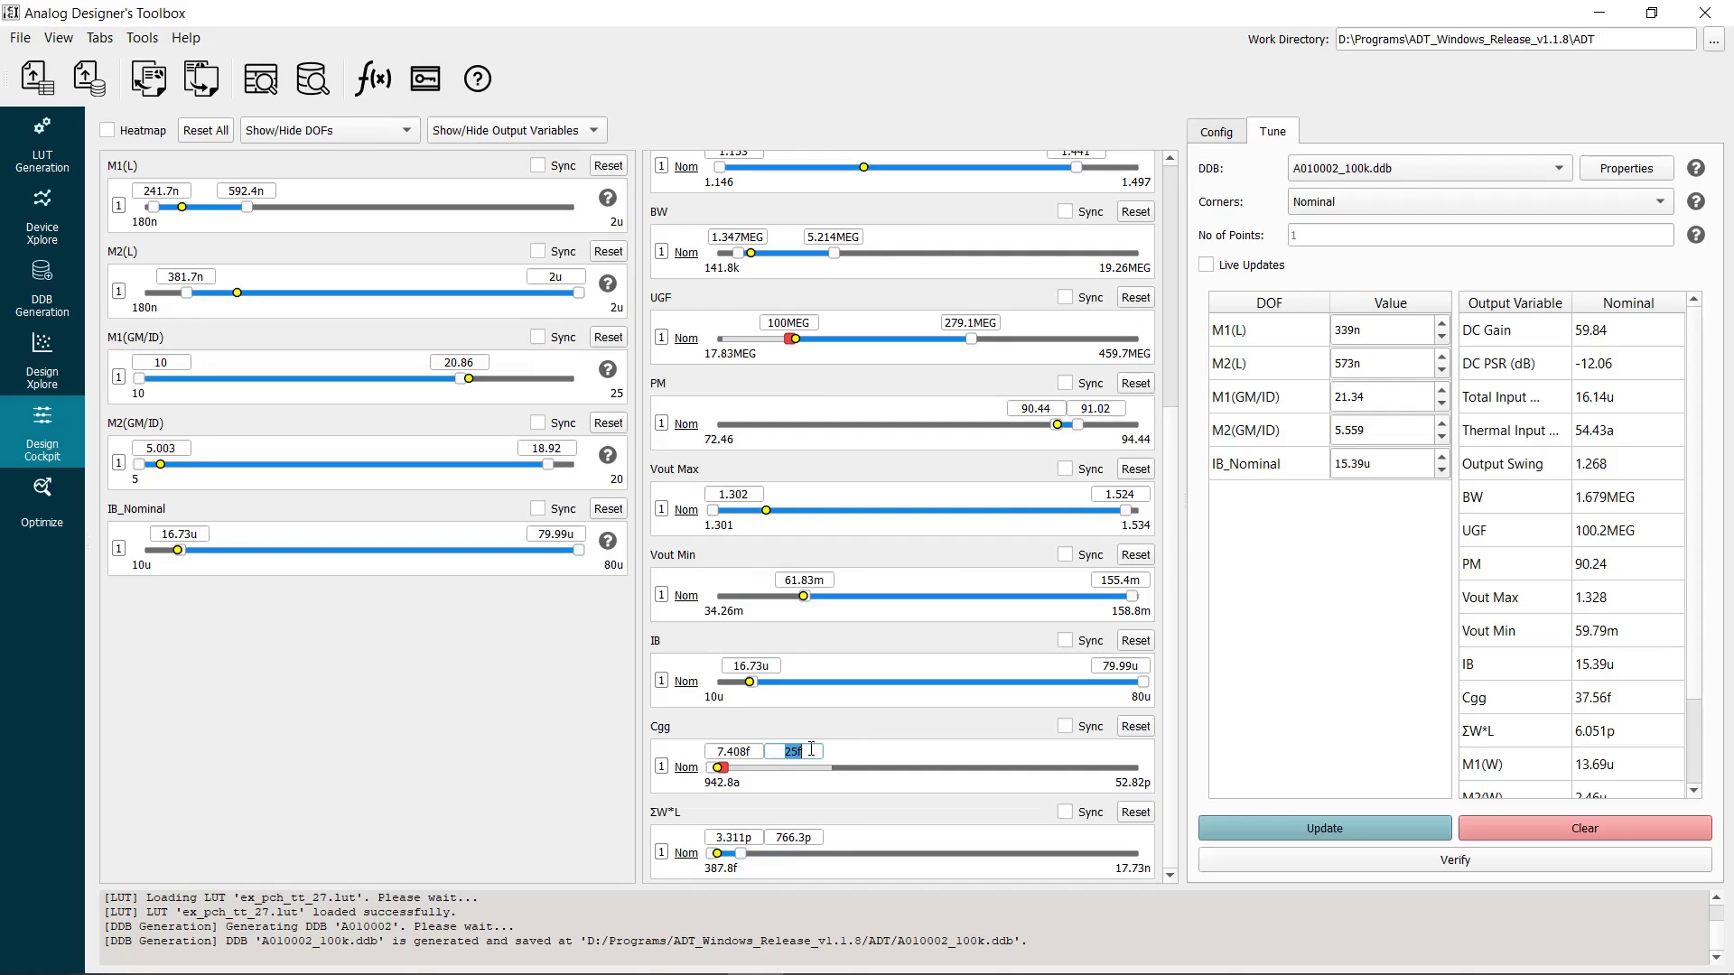
Tune the new 16.73u minimum-current point: DC Gain 51.7, UGF 102.9MEG, Cgg 24.26f.
right_click(322, 563)
left_click(352, 587)
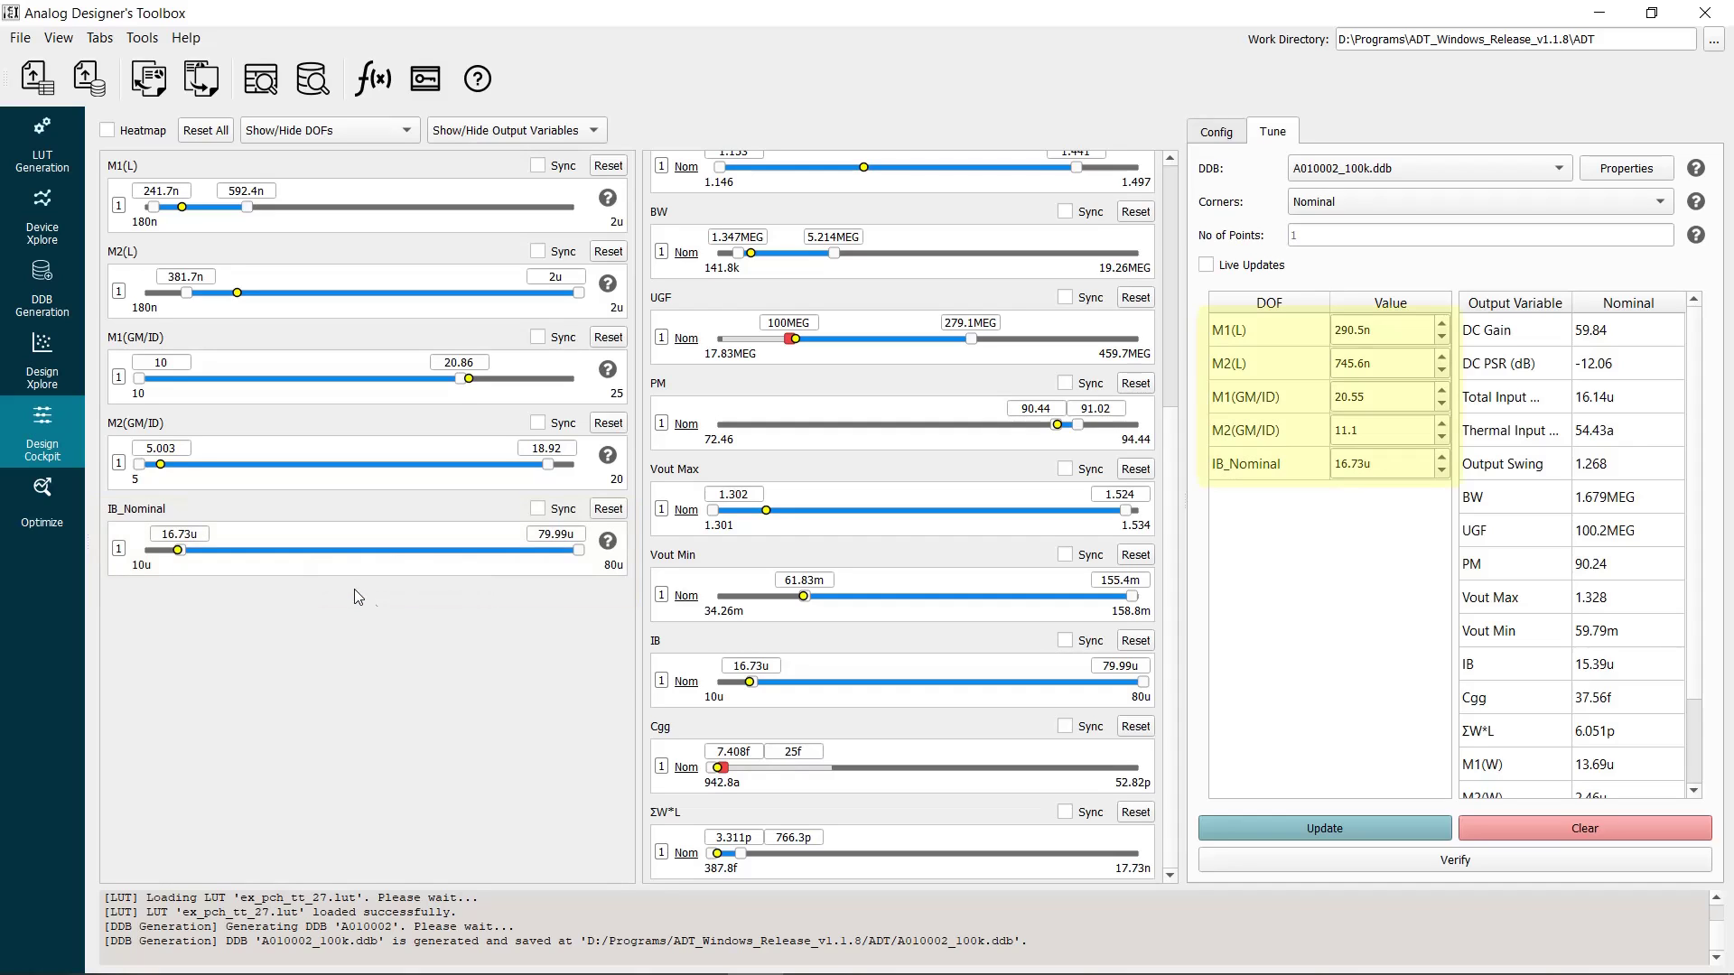
left_click(1317, 831)
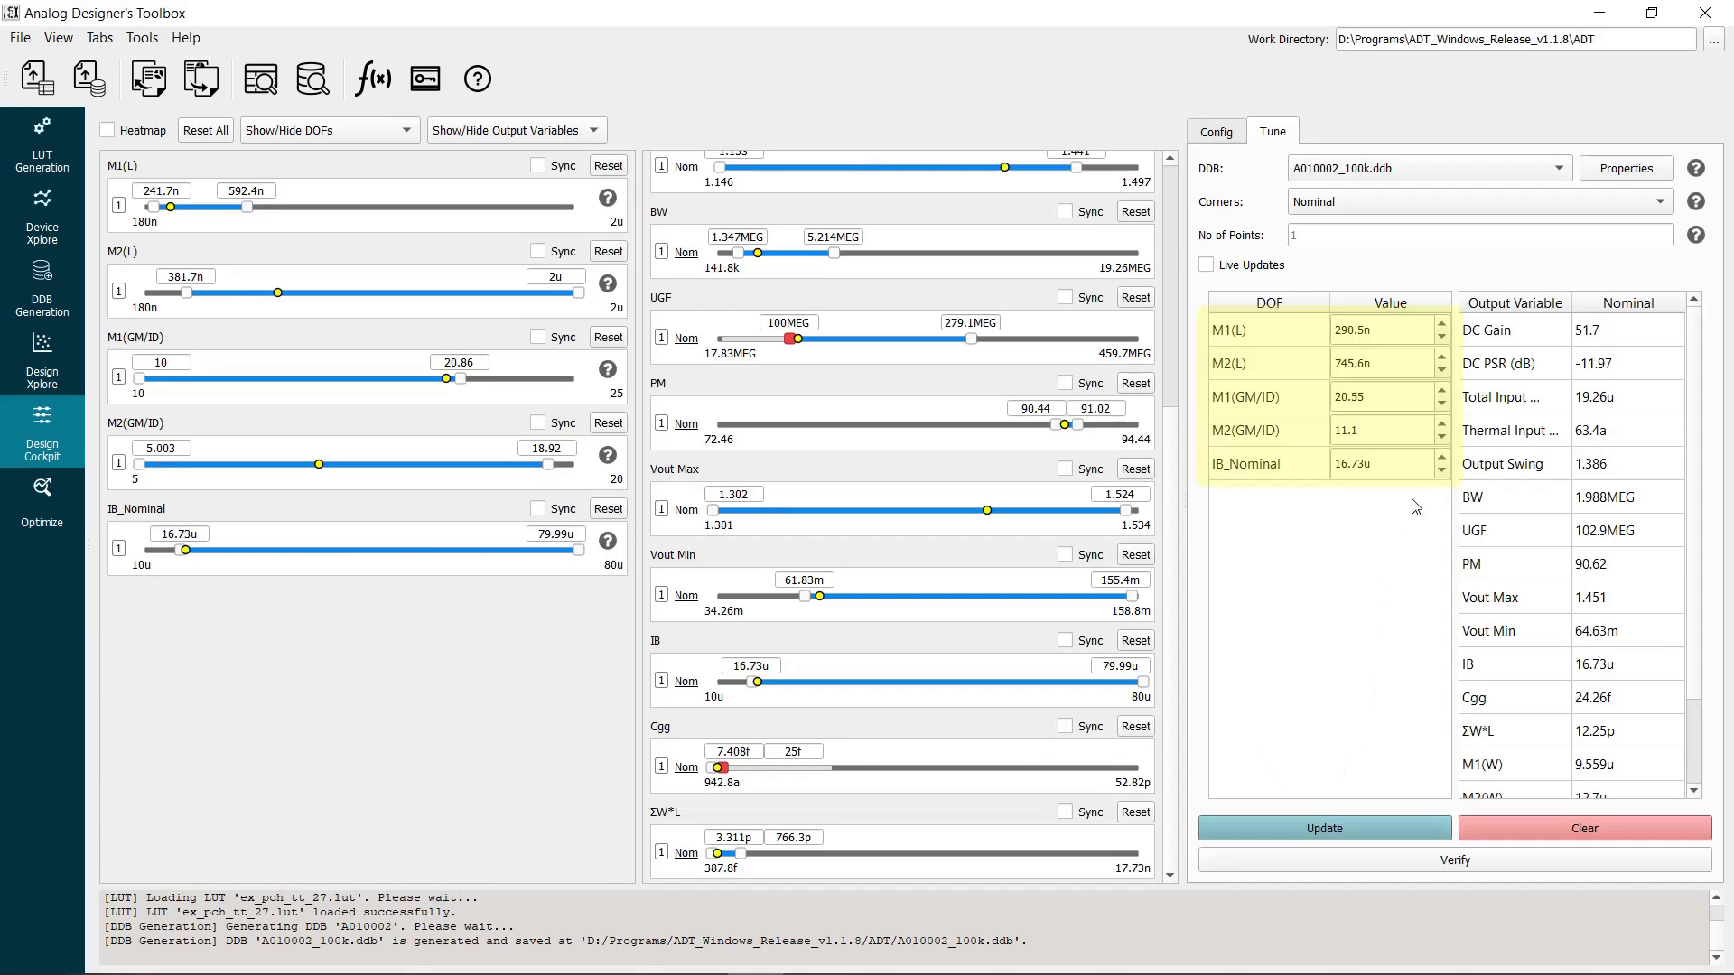